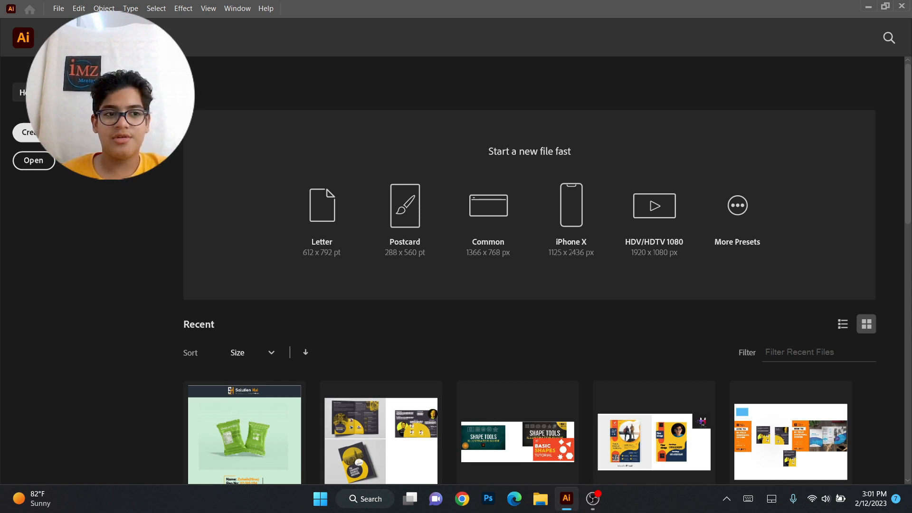
# Create a new document from the Web preset Common, 1366 x 768 px.
pyautogui.hotkey('ctrl', 'n')
pyautogui.click(304, 57)
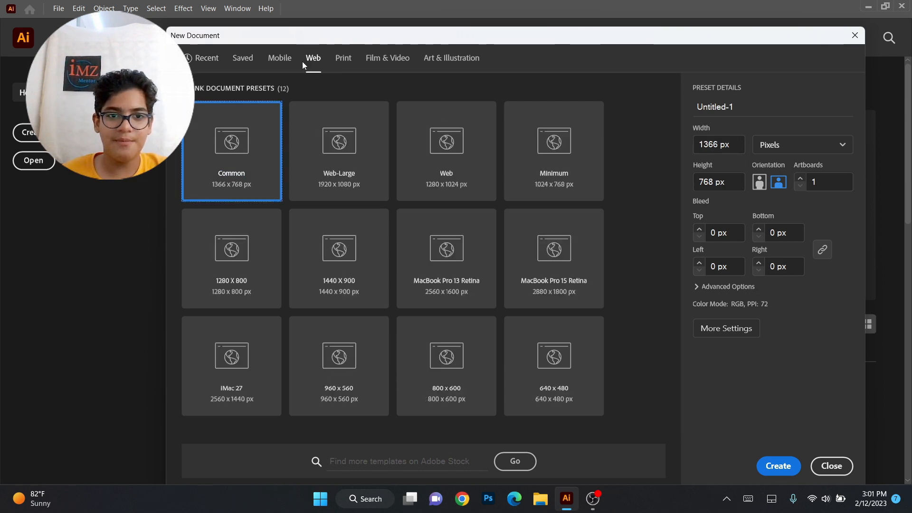
pyautogui.click(776, 467)
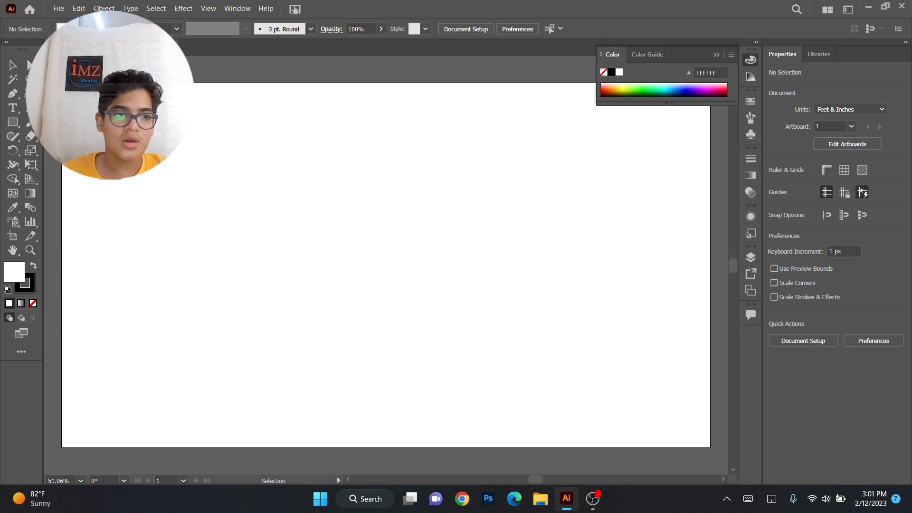
# Draw a rectangle about 331 x 425 px near the middle of the artboard and place a copy against its left side.
pyautogui.click(12, 123)
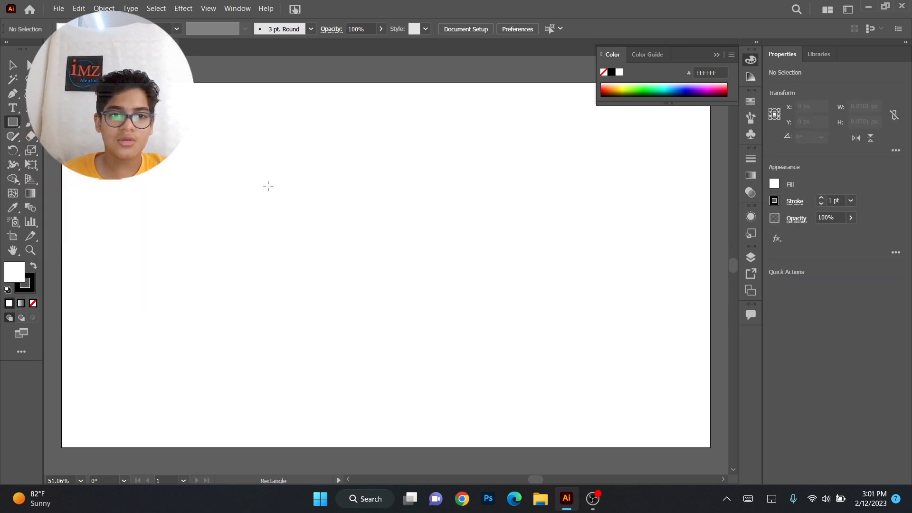
pyautogui.moveTo(270, 155); pyautogui.dragTo(428, 356)
pyautogui.moveTo(344, 238); pyautogui.dragTo(190, 251)
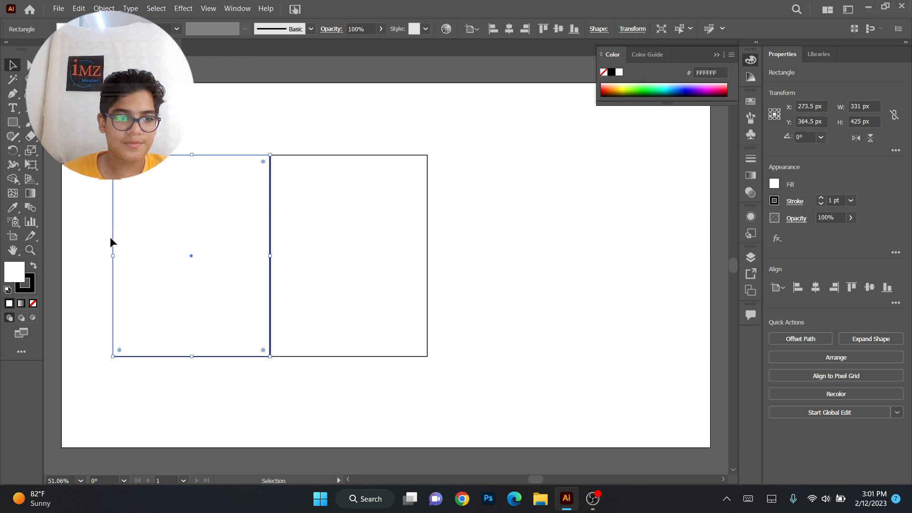
# Narrow the left copy to about 116 px wide and place a duplicate of it against the center rectangle's right side.
pyautogui.moveTo(113, 256); pyautogui.dragTo(477, 257)
pyautogui.hotkey('ctrl', 'z')
pyautogui.click(573, 258)
pyautogui.moveTo(88, 148); pyautogui.dragTo(555, 380)
pyautogui.click(549, 322)
pyautogui.click(315, 198)
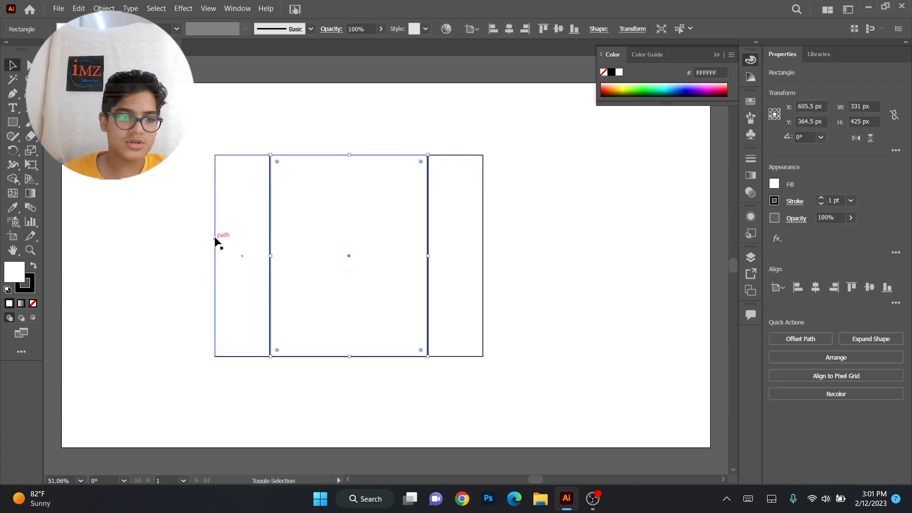
# Fill the center rectangle with the light pink color FF9797.
pyautogui.keyDown('shift'); pyautogui.click(215, 244); pyautogui.keyUp('shift')
pyautogui.hotkey('ctrl', 'shift', 'a')
pyautogui.click(360, 258)
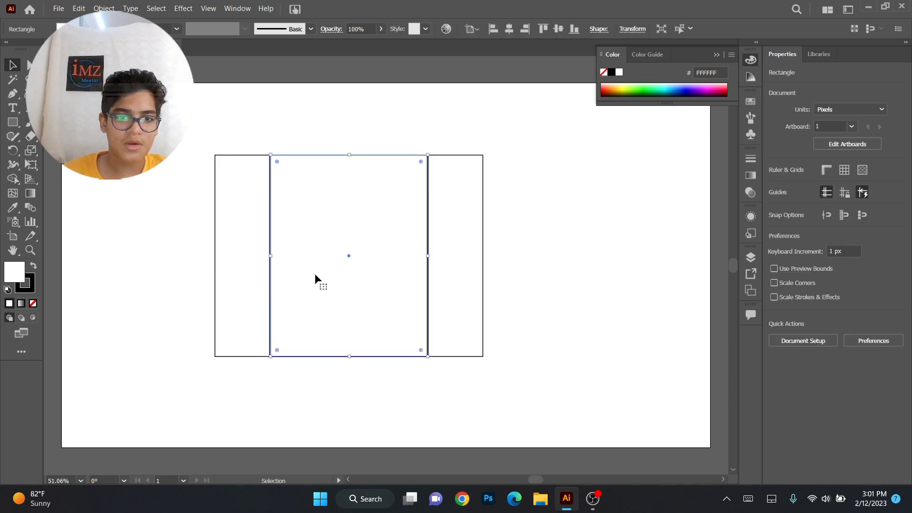
pyautogui.doubleClick(19, 277)
pyautogui.moveTo(628, 258); pyautogui.dragTo(569, 247)
pyautogui.click(788, 252)
pyautogui.hotkey('ctrl', 'shift', 'a')
# Fill both narrow side rectangles with the purple color 7B76F4.
pyautogui.click(456, 268)
pyautogui.keyDown('shift'); pyautogui.click(250, 281); pyautogui.keyUp('shift')
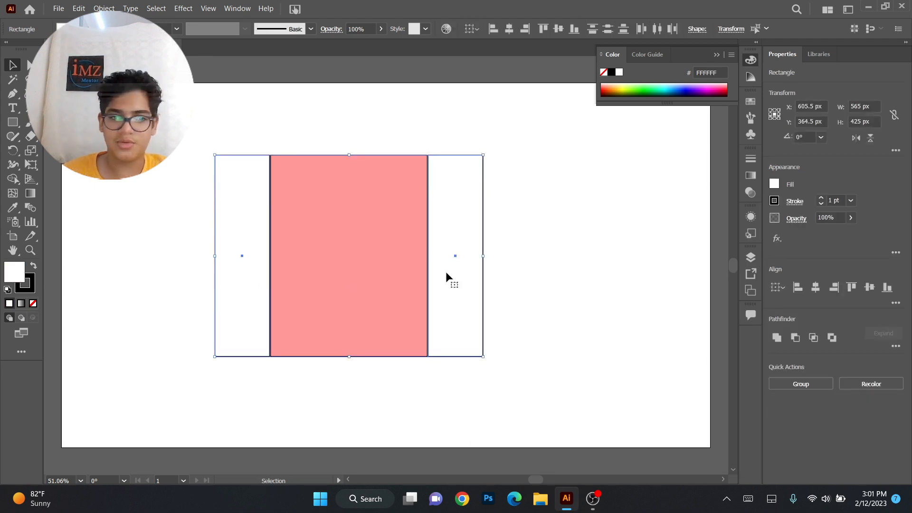
pyautogui.doubleClick(15, 276)
pyautogui.moveTo(671, 300); pyautogui.dragTo(670, 296)
pyautogui.click(587, 252)
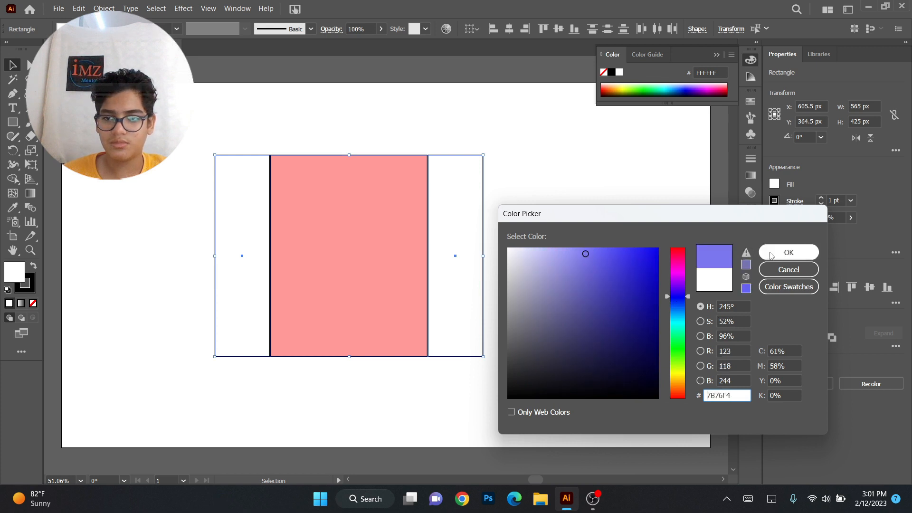
pyautogui.press('Return')
pyautogui.click(607, 251)
# Remove the black stroke from the center rectangle and both side rectangles.
pyautogui.click(393, 222)
pyautogui.keyDown('shift'); pyautogui.click(240, 221); pyautogui.keyUp('shift')
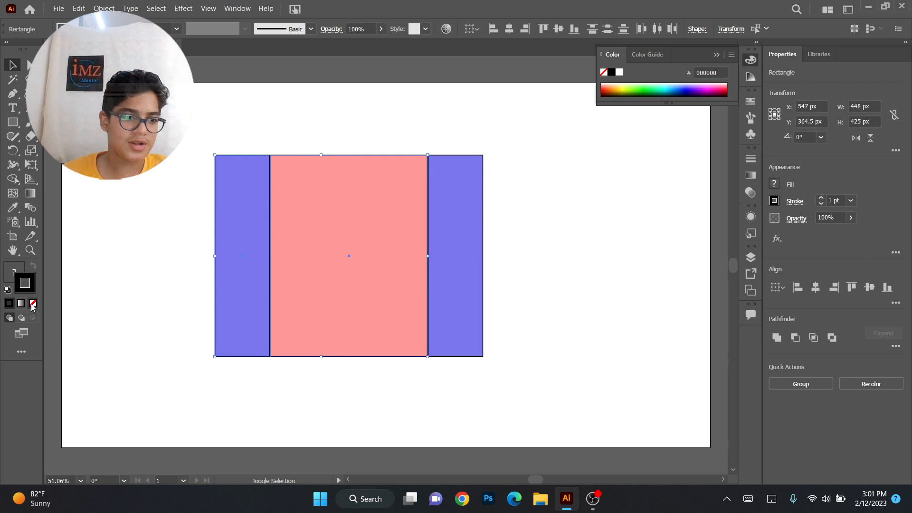
pyautogui.click(204, 123)
pyautogui.click(444, 280)
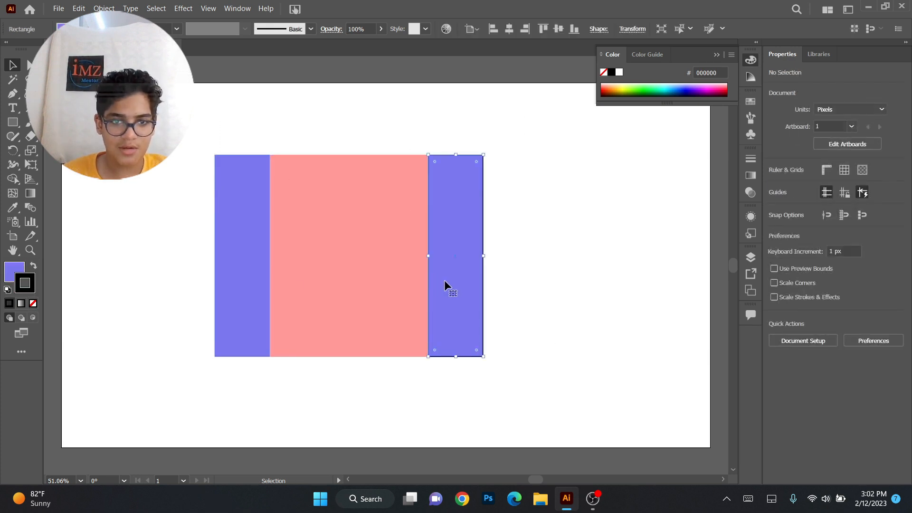
pyautogui.click(190, 289)
pyautogui.click(315, 285)
pyautogui.click(255, 283)
pyautogui.click(453, 256)
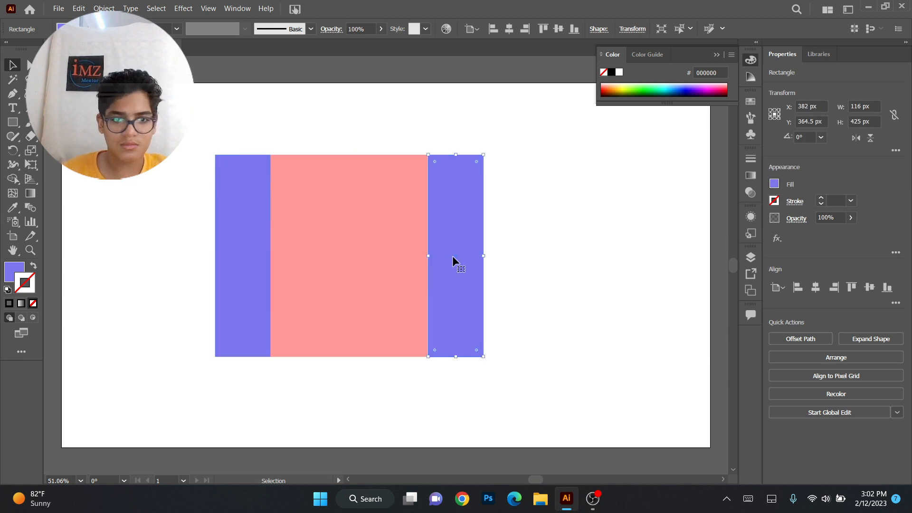
pyautogui.click(682, 290)
pyautogui.moveTo(187, 134); pyautogui.dragTo(529, 322)
pyautogui.click(559, 316)
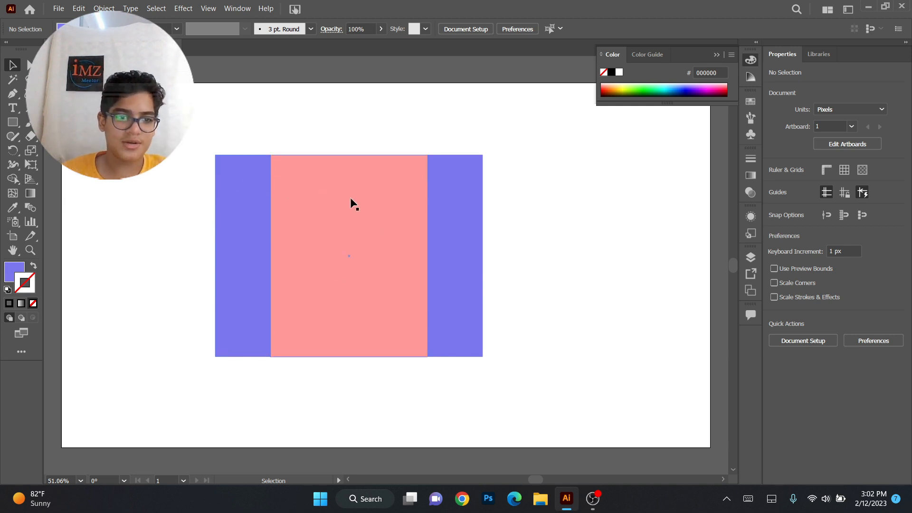
# Draw a small window rectangle in the pink wall and duplicate it to make two windows near the top and two near the bottom.
pyautogui.click(13, 122)
pyautogui.moveTo(280, 181); pyautogui.dragTo(343, 212)
pyautogui.click(13, 65)
pyautogui.keyDown('alt'); pyautogui.moveTo(295, 187); pyautogui.dragTo(387, 331); pyautogui.keyUp('alt')
pyautogui.keyDown('alt'); pyautogui.moveTo(317, 208); pyautogui.dragTo(321, 326); pyautogui.keyUp('alt')
# Fill all four window rectangles with the green color 2BEF62.
pyautogui.keyDown('shift'); pyautogui.click(383, 329); pyautogui.keyUp('shift')
pyautogui.keyDown('shift'); pyautogui.click(365, 199); pyautogui.keyUp('shift')
pyautogui.keyDown('shift'); pyautogui.click(295, 199); pyautogui.keyUp('shift')
pyautogui.click(15, 271)
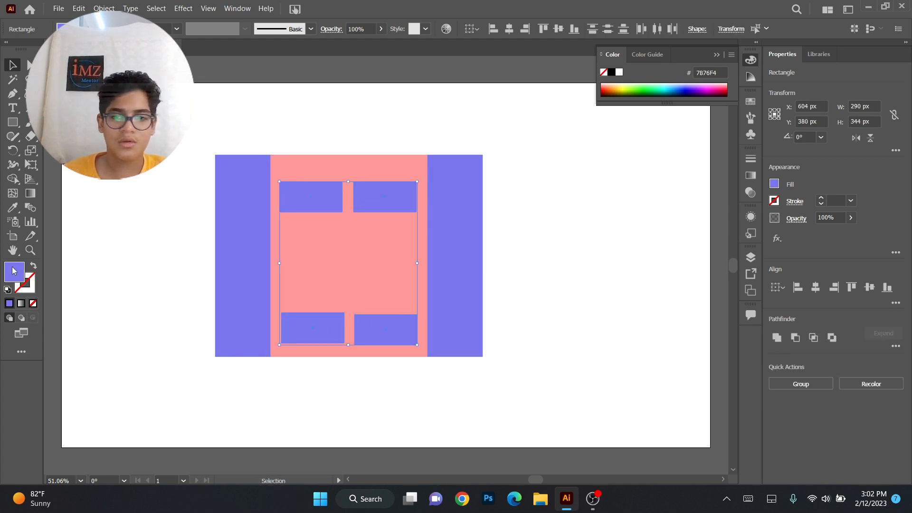
pyautogui.doubleClick(15, 271)
pyautogui.click(677, 341)
pyautogui.click(638, 255)
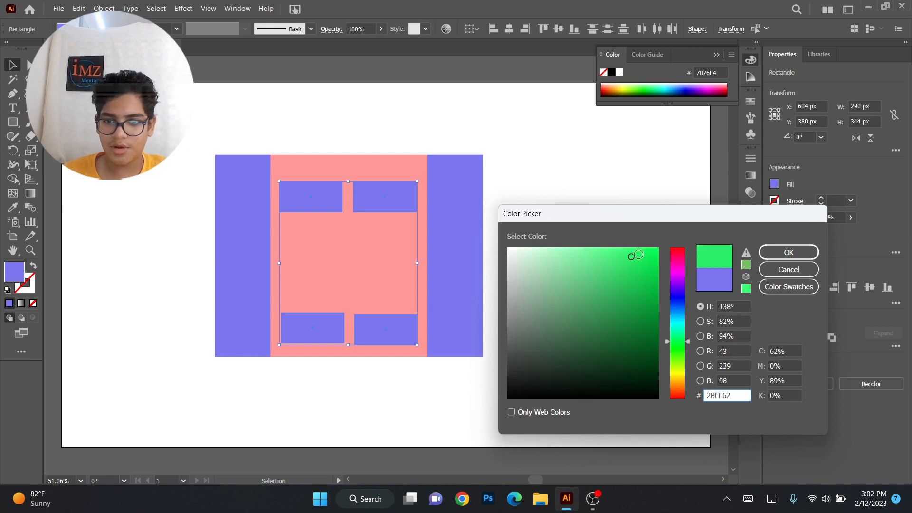
pyautogui.click(789, 256)
pyautogui.click(637, 258)
pyautogui.moveTo(272, 177); pyautogui.dragTo(536, 378)
pyautogui.hotkey('ctrl', 'z')
pyautogui.click(560, 309)
pyautogui.moveTo(385, 279); pyautogui.dragTo(508, 353)
pyautogui.hotkey('ctrl', 'z')
# Scale the whole building design down to about 357 x 269 px and move it to the artboard's upper-left area.
pyautogui.moveTo(565, 382); pyautogui.dragTo(176, 151)
pyautogui.moveTo(483, 155); pyautogui.dragTo(413, 207)
pyautogui.moveTo(364, 266); pyautogui.dragTo(162, 160)
pyautogui.moveTo(210, 193); pyautogui.dragTo(230, 220)
# Duplicate the building design to the right of the original and group the shapes.
pyautogui.moveTo(187, 175); pyautogui.dragTo(399, 188)
pyautogui.hotkey('ctrl', 'g')
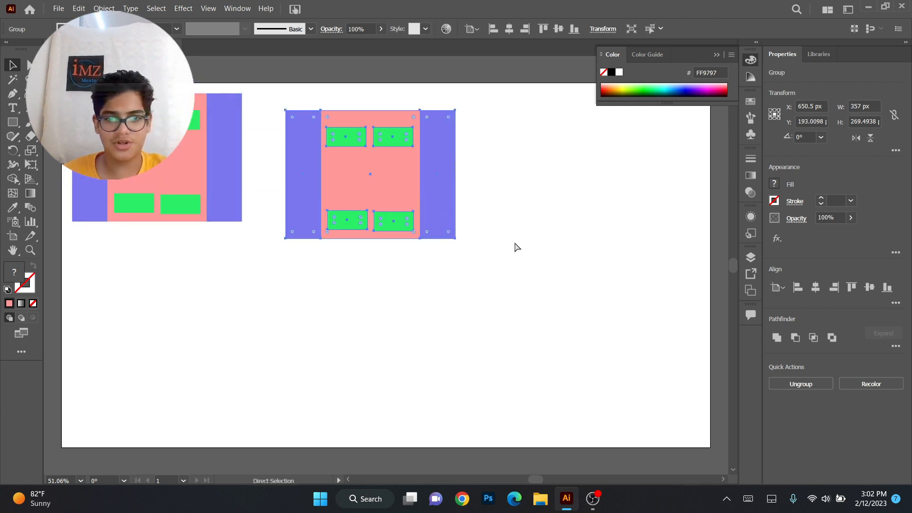
pyautogui.moveTo(477, 238)
pyautogui.mouseDown()
pyautogui.moveTo(403, 172)
pyautogui.moveTo(505, 236)
pyautogui.moveTo(481, 230)
pyautogui.mouseUp()
pyautogui.click(240, 179)
pyautogui.moveTo(286, 213); pyautogui.dragTo(134, 135)
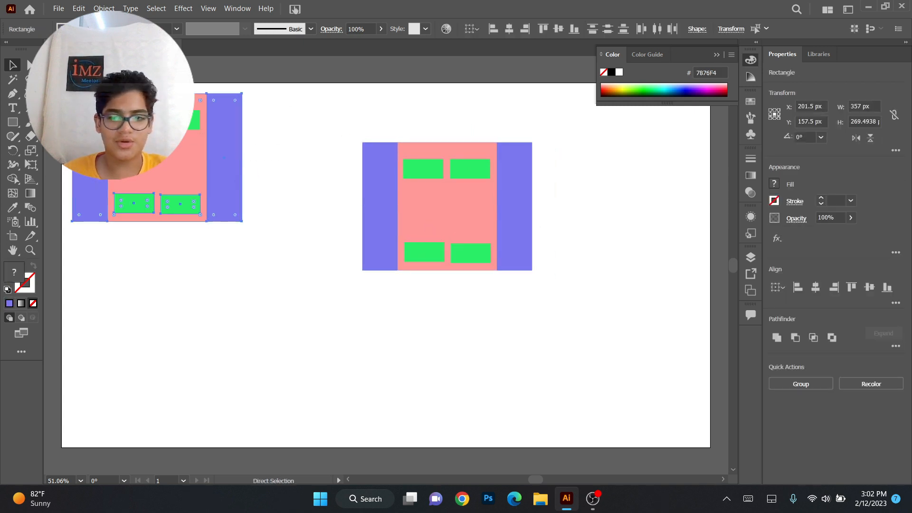
# Ungroup the right-hand copy of the building design and move it slightly farther right.
pyautogui.moveTo(372, 294); pyautogui.dragTo(533, 185)
pyautogui.click(802, 386)
pyautogui.click(572, 314)
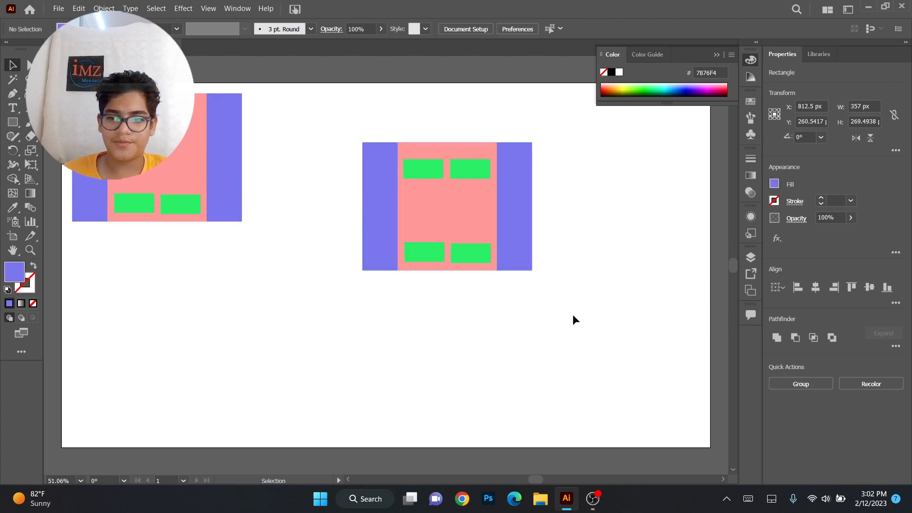
pyautogui.moveTo(349, 148); pyautogui.dragTo(511, 248)
pyautogui.moveTo(478, 227); pyautogui.dragTo(521, 226)
pyautogui.click(393, 256)
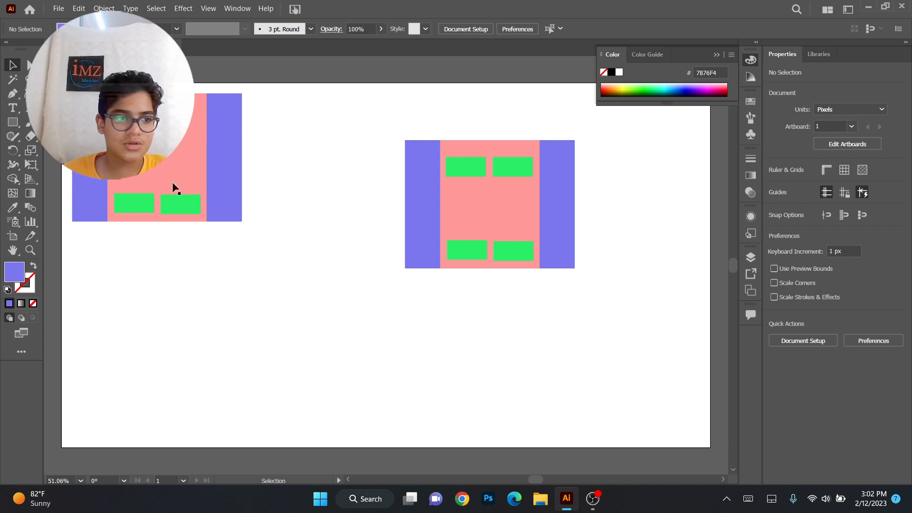
# Show the two-point perspective grid on the artboard.
pyautogui.click(27, 179)
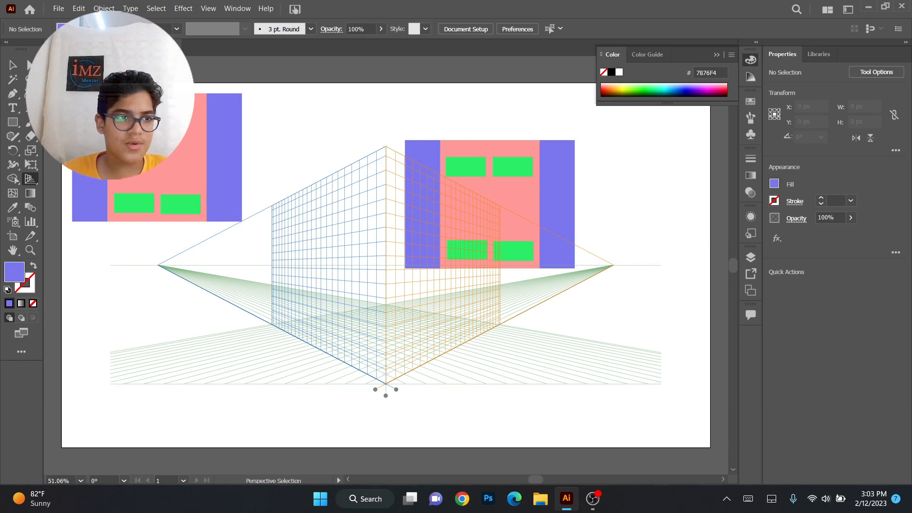
# Try adjusting the perspective grid's height and its left and right vanishing points, undoing each change.
pyautogui.moveTo(386, 147); pyautogui.dragTo(386, 265)
pyautogui.hotkey('ctrl', 'z')
pyautogui.moveTo(157, 266); pyautogui.dragTo(226, 266)
pyautogui.hotkey('ctrl', 'z')
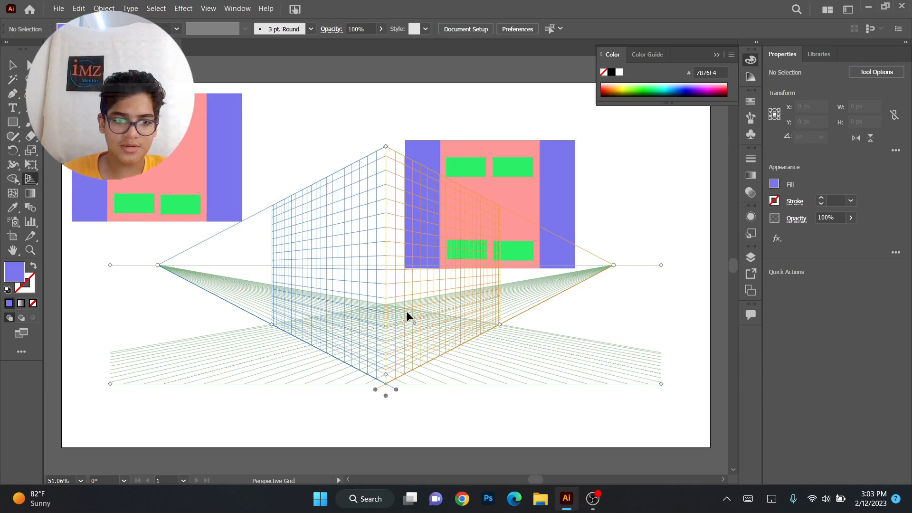
pyautogui.moveTo(615, 266); pyautogui.dragTo(596, 269)
pyautogui.hotkey('ctrl', 'z')
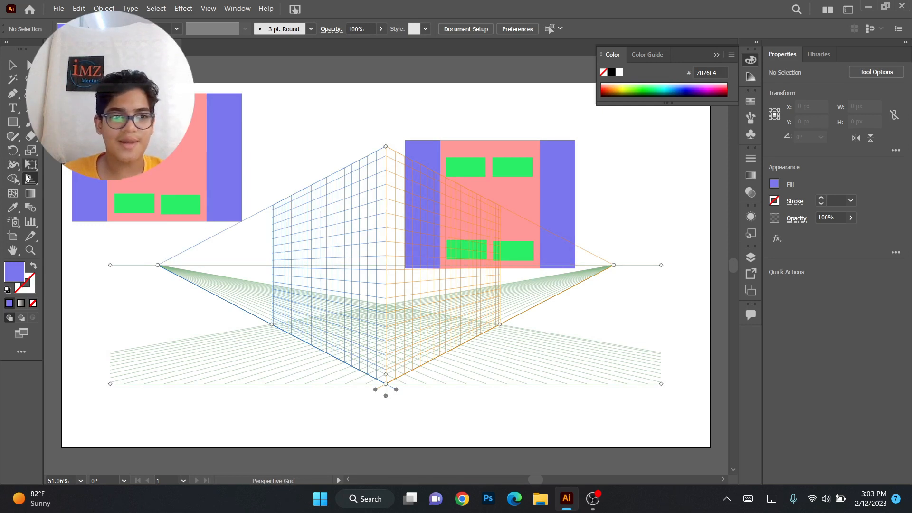
pyautogui.hotkey('shift', 'v')
pyautogui.hotkey('shift', 'p')
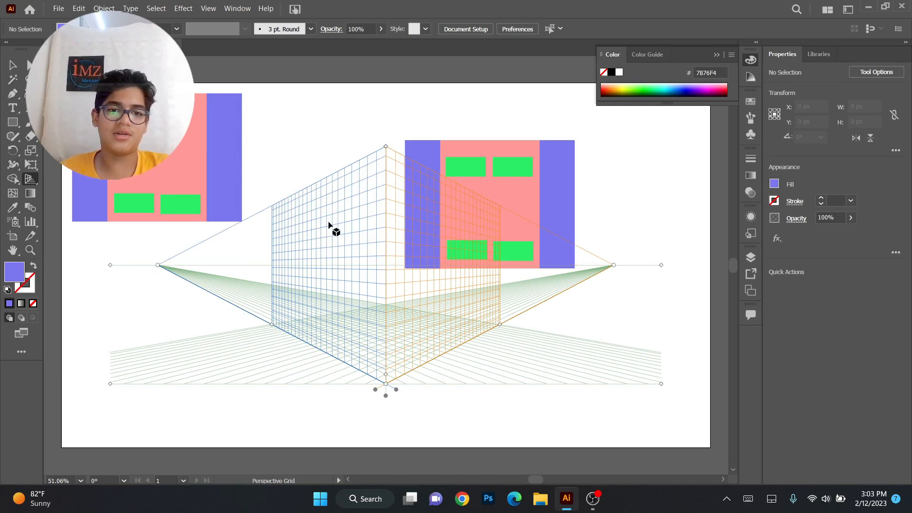
pyautogui.click(28, 180)
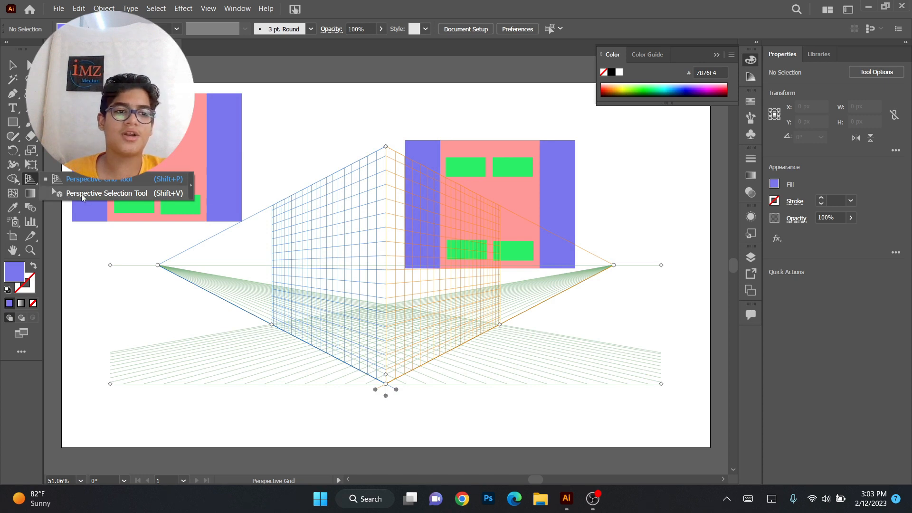
pyautogui.click(133, 194)
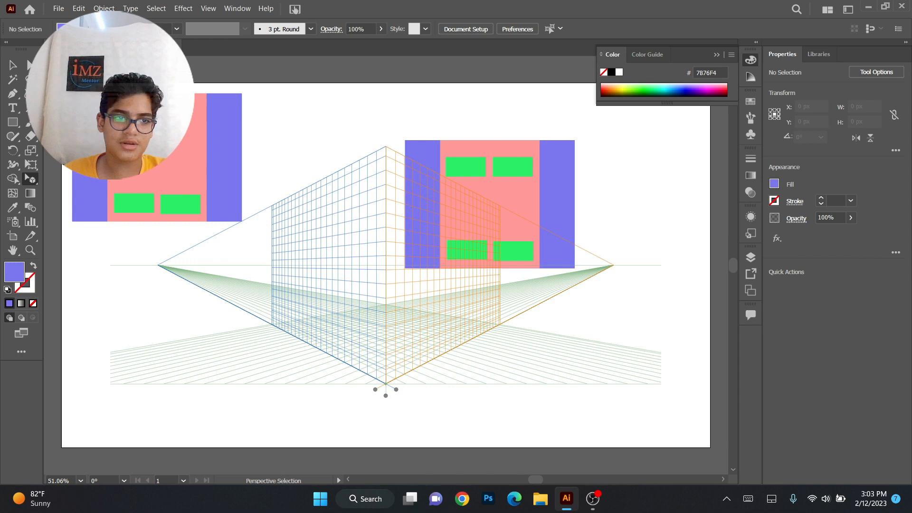
pyautogui.hotkey('ctrl', 'shift', 'i')
pyautogui.click(33, 181)
pyautogui.click(68, 183)
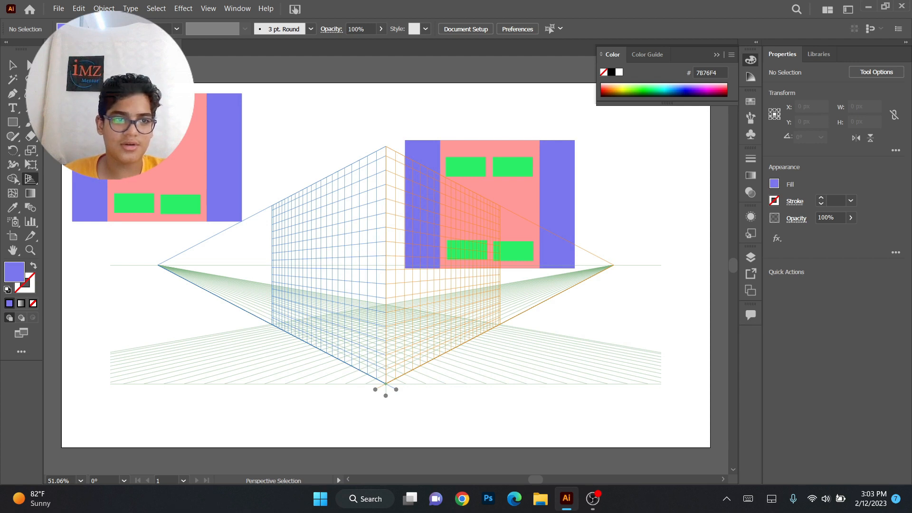
# Move the right copy's pink wall together with its four green windows onto the center of the perspective grid.
pyautogui.press('v')
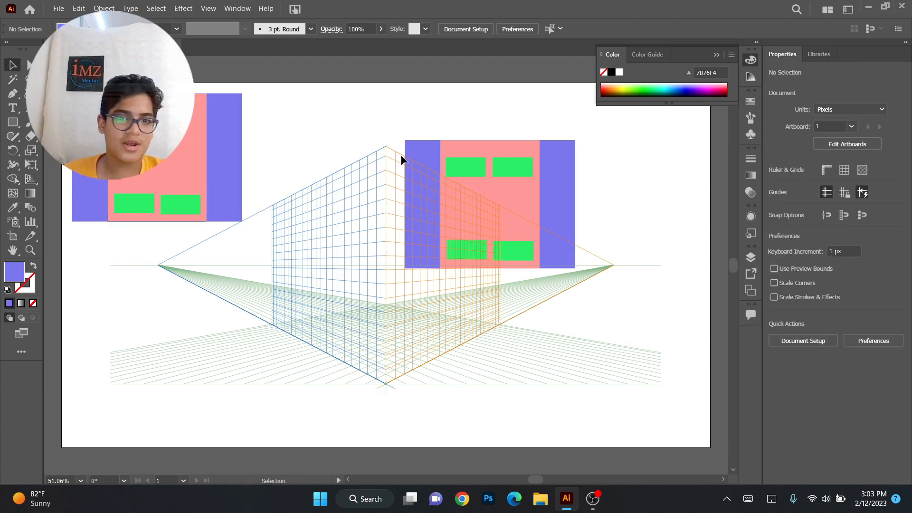
pyautogui.click(475, 166)
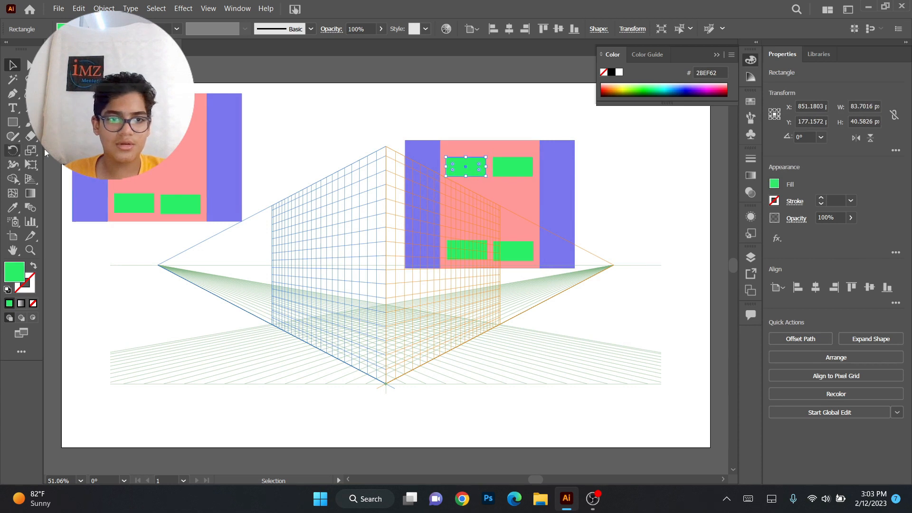
pyautogui.keyDown('shift'); pyautogui.click(506, 167); pyautogui.keyUp('shift')
pyautogui.moveTo(506, 144); pyautogui.dragTo(616, 120)
pyautogui.hotkey('ctrl', 'z')
pyautogui.keyDown('shift'); pyautogui.click(519, 167); pyautogui.keyUp('shift')
pyautogui.keyDown('shift'); pyautogui.click(464, 167); pyautogui.keyUp('shift')
pyautogui.keyDown('shift'); pyautogui.click(495, 260); pyautogui.keyUp('shift')
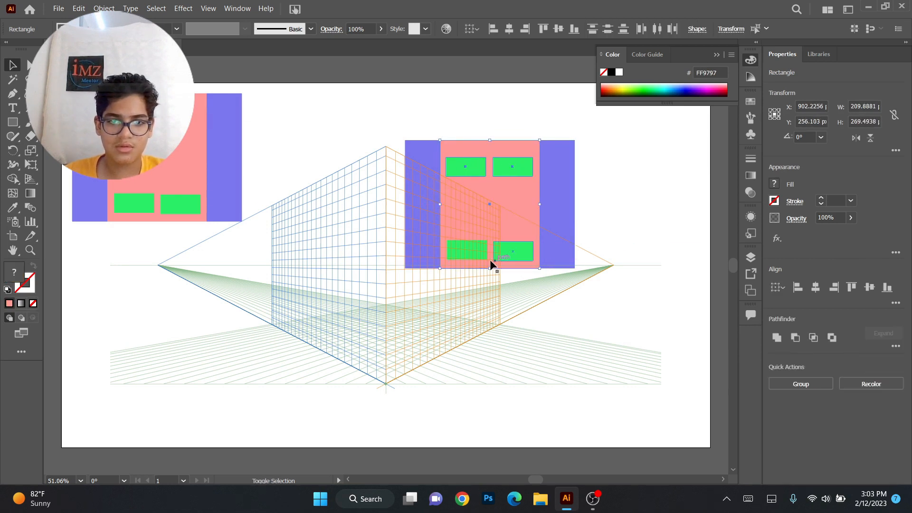
pyautogui.moveTo(513, 165); pyautogui.dragTo(369, 269)
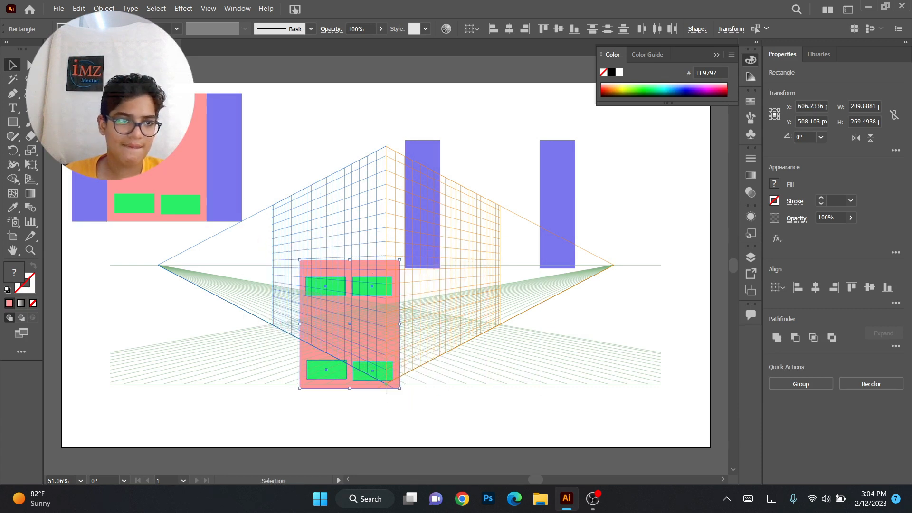
pyautogui.hotkey('ctrl', 'shift', 'a')
pyautogui.hotkey('ctrl', 'z')
pyautogui.moveTo(504, 213); pyautogui.dragTo(358, 290)
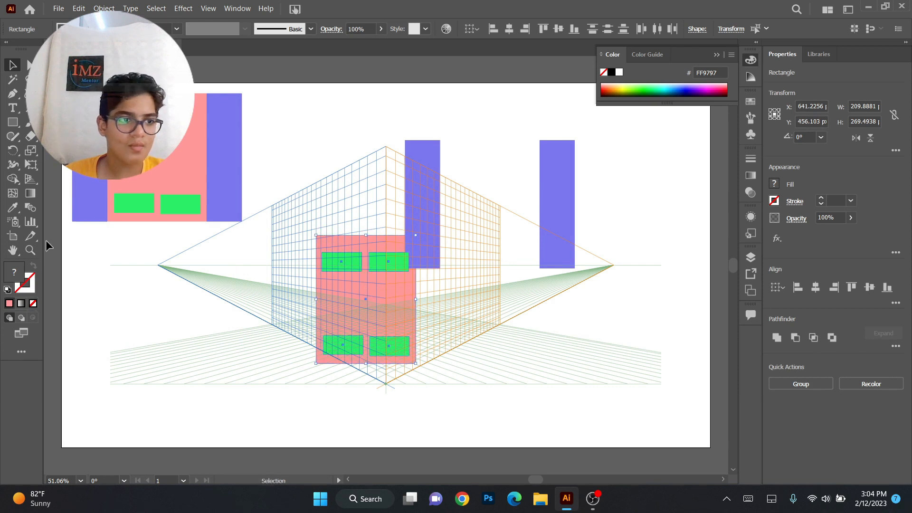
# Attach the pink wall and windows to the grid's left plane at the central edge and scale them to about 389 x 499 px.
pyautogui.click(30, 178)
pyautogui.moveTo(330, 293); pyautogui.dragTo(354, 297)
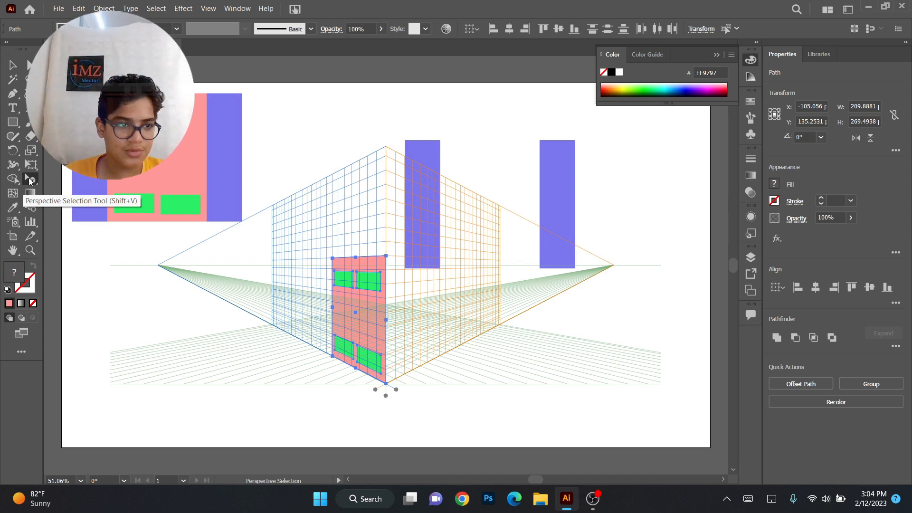
pyautogui.moveTo(357, 298)
pyautogui.mouseDown()
pyautogui.moveTo(278, 269)
pyautogui.moveTo(407, 303)
pyautogui.moveTo(463, 301)
pyautogui.moveTo(412, 297)
pyautogui.moveTo(355, 212)
pyautogui.moveTo(369, 295)
pyautogui.mouseUp()
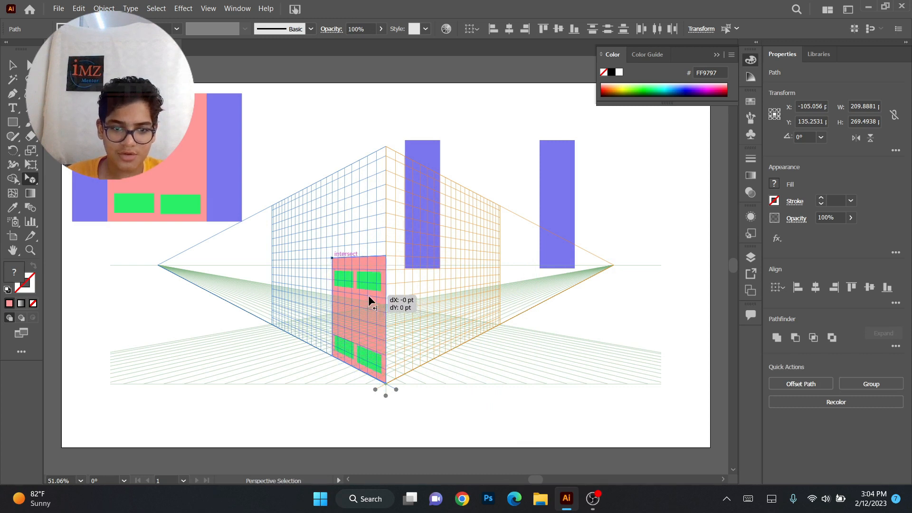
pyautogui.moveTo(332, 261); pyautogui.dragTo(311, 198)
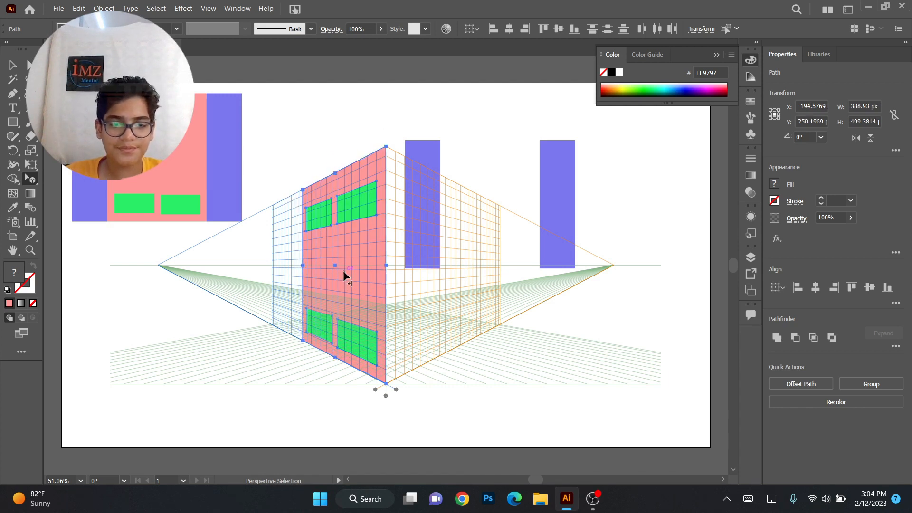
pyautogui.moveTo(421, 195); pyautogui.dragTo(435, 280)
pyautogui.click(285, 133)
pyautogui.click(525, 238)
pyautogui.hotkey('ctrl', 'z')
pyautogui.hotkey('ctrl', 'z')
# Attach a purple side wall to the grid's right plane at the central edge and scale it to the grid's full height.
pyautogui.moveTo(427, 216)
pyautogui.mouseDown()
pyautogui.moveTo(447, 267)
pyautogui.moveTo(422, 217)
pyautogui.mouseUp()
pyautogui.click(459, 219)
pyautogui.moveTo(551, 223); pyautogui.dragTo(474, 249)
pyautogui.moveTo(400, 318); pyautogui.dragTo(393, 317)
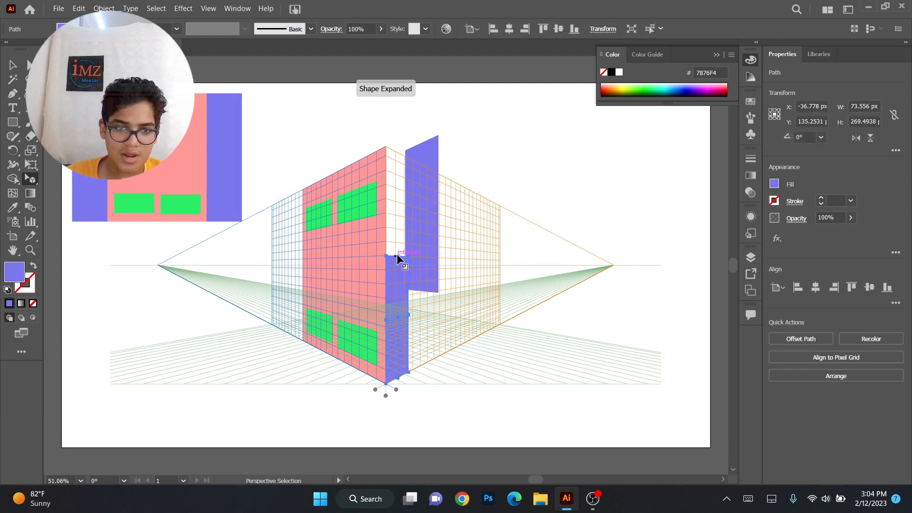
pyautogui.moveTo(404, 254); pyautogui.dragTo(424, 164)
# Move the leftover purple side wall off the perspective grid and delete it.
pyautogui.moveTo(425, 208); pyautogui.dragTo(584, 226)
pyautogui.click(285, 152)
pyautogui.press('Delete')
# Ungroup the remaining flat building facade into separate shapes.
pyautogui.click(234, 120)
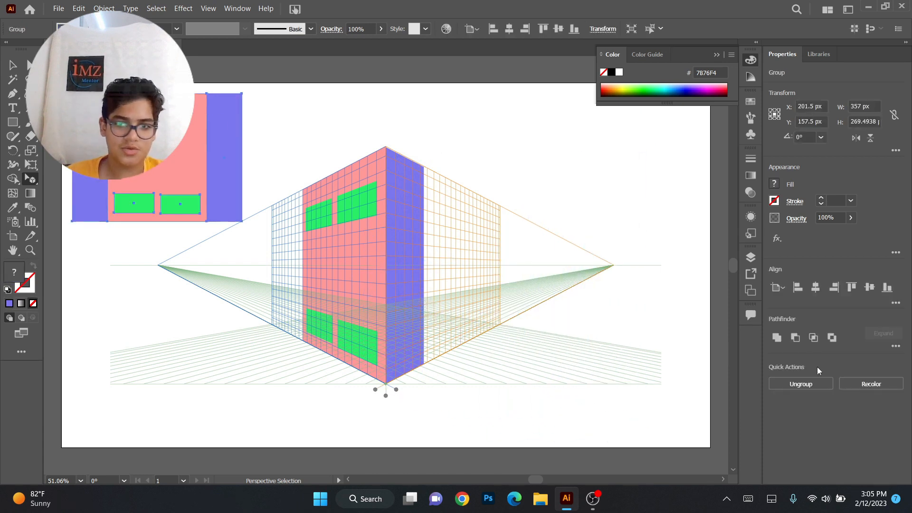
pyautogui.click(801, 383)
pyautogui.click(339, 110)
# Attach the flat facade's right purple wall to the grid's horizontal plane at the top of the building, scaled to about 383 x 147 px.
pyautogui.click(209, 133)
pyautogui.moveTo(209, 133); pyautogui.dragTo(246, 142)
pyautogui.hotkey('ctrl', 'z')
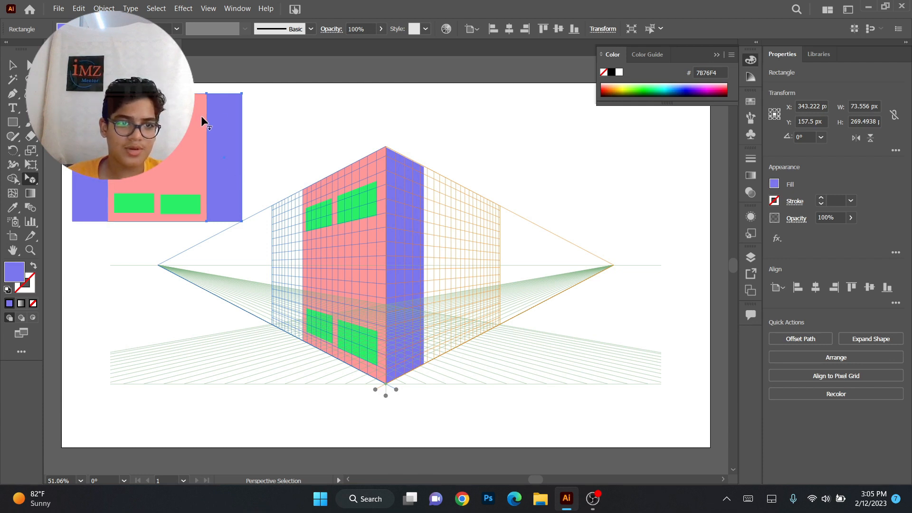
pyautogui.moveTo(423, 176); pyautogui.dragTo(405, 160)
pyautogui.moveTo(314, 138); pyautogui.dragTo(303, 188)
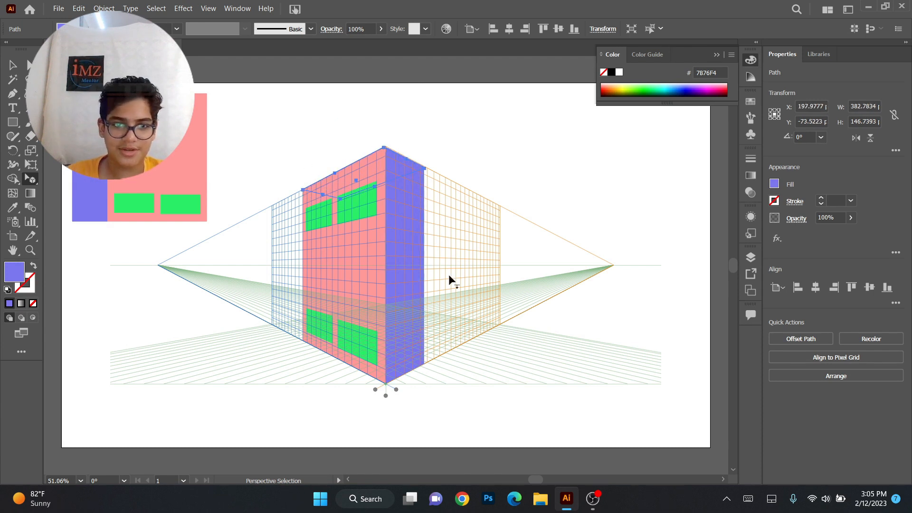
# Hide the perspective grid and switch to the Selection tool.
pyautogui.click(33, 179)
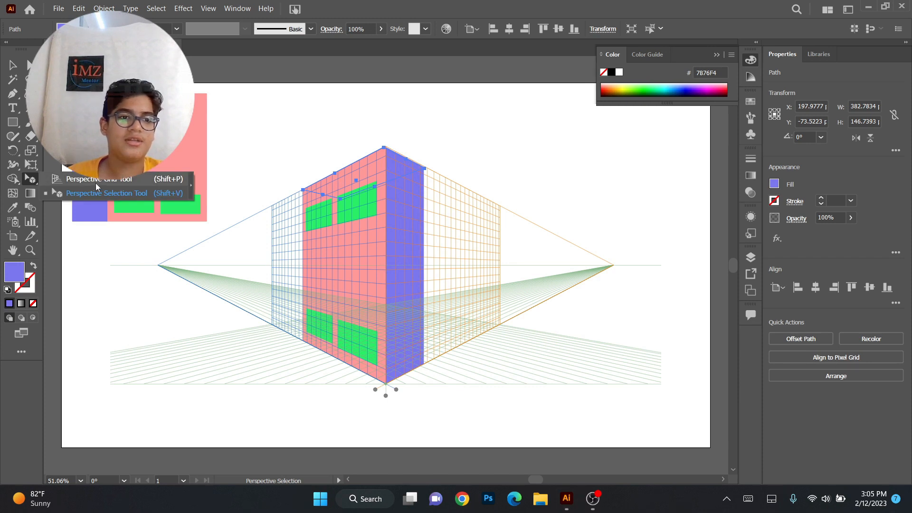
pyautogui.click(54, 192)
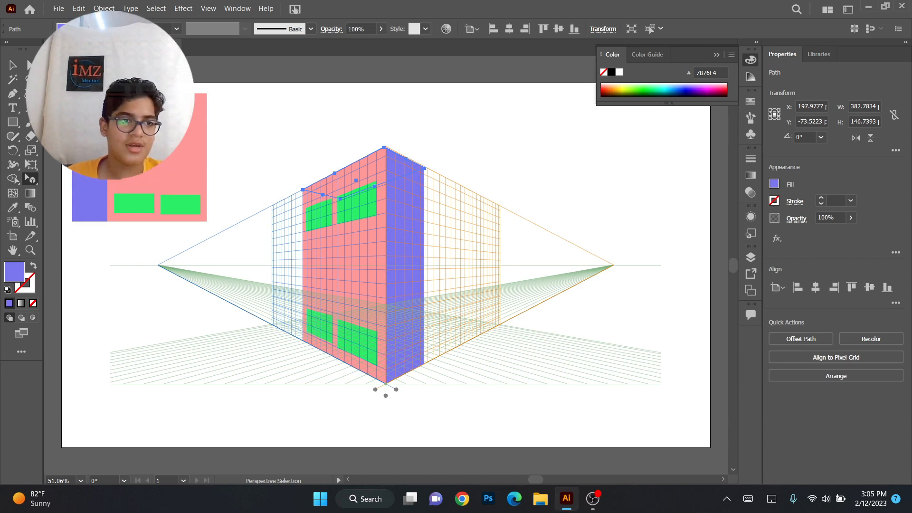
pyautogui.hotkey('ctrl', 'shift', 'i')
pyautogui.press('v')
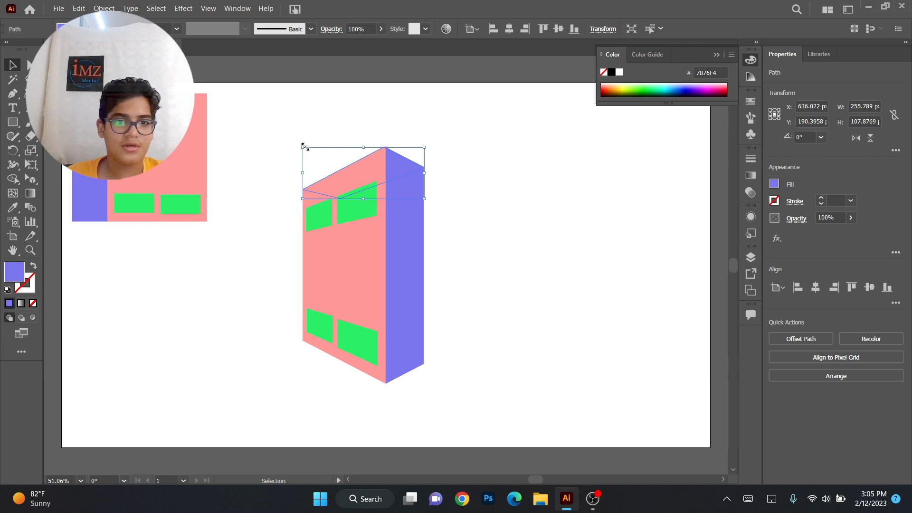
# Select all parts of the 3D building and move them together near the artboard's lower-right corner.
pyautogui.click(283, 123)
pyautogui.moveTo(283, 125); pyautogui.dragTo(452, 354)
pyautogui.moveTo(337, 247); pyautogui.dragTo(570, 288)
# Delete the leftover flat facade shapes, including the remaining green window.
pyautogui.moveTo(181, 267); pyautogui.dragTo(98, 148)
pyautogui.press('Delete')
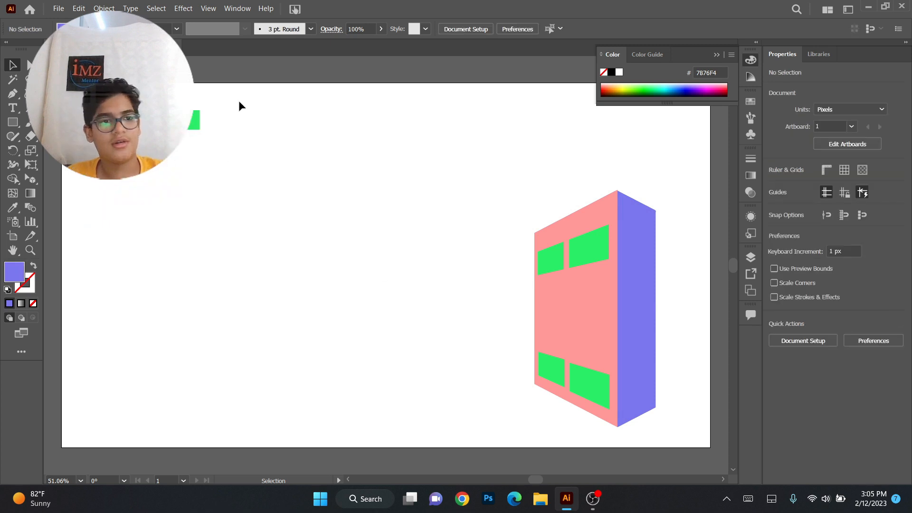
pyautogui.click(192, 121)
pyautogui.press('Delete')
pyautogui.moveTo(342, 156); pyautogui.dragTo(547, 309)
pyautogui.click(425, 199)
pyautogui.moveTo(613, 344); pyautogui.dragTo(375, 307)
pyautogui.press('a')
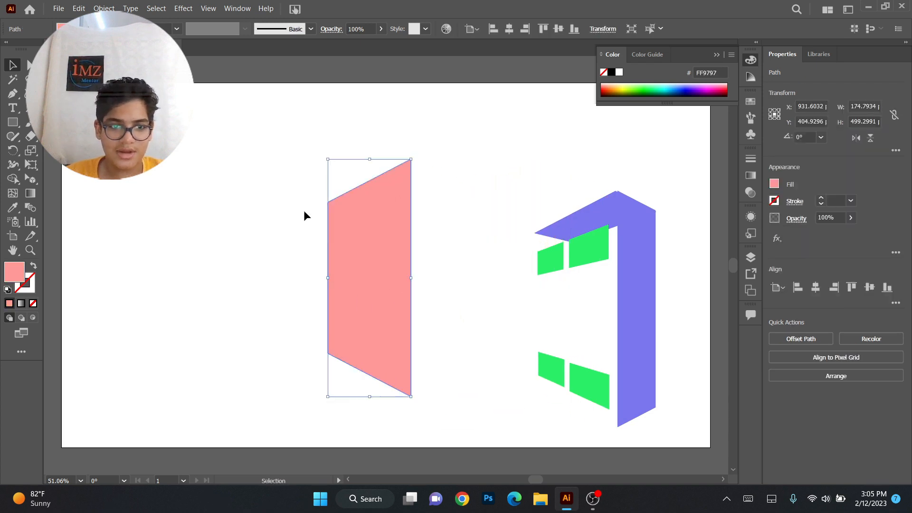
pyautogui.hotkey('ctrl', 'z')
pyautogui.press('v')
pyautogui.hotkey('ctrl', 'z')
pyautogui.click(442, 210)
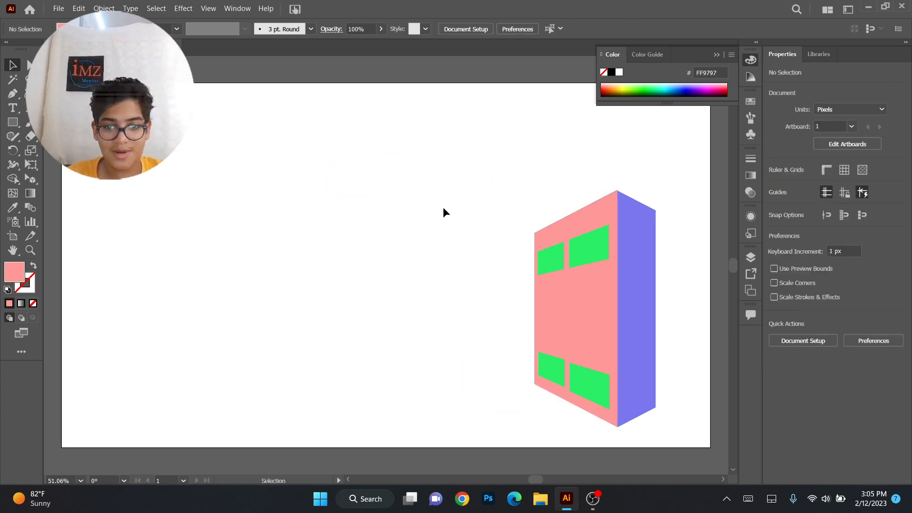
pyautogui.rightClick(576, 299)
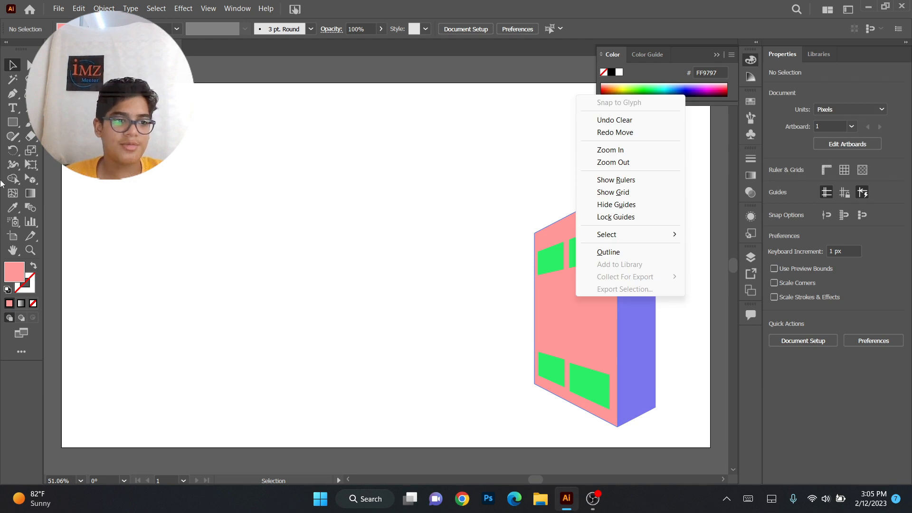
pyautogui.click(25, 174)
# Duplicate the complete 3D building so that three buildings stand side by side across the artboard.
pyautogui.moveTo(478, 177); pyautogui.dragTo(675, 446)
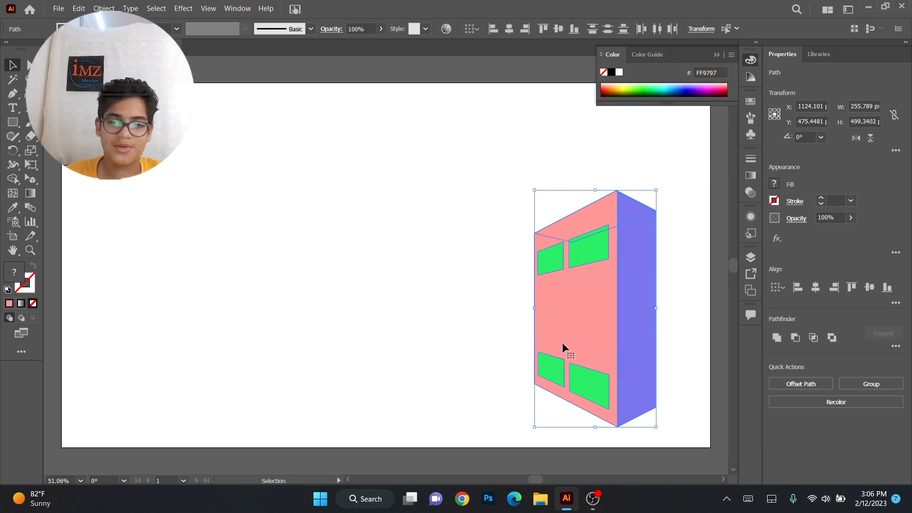
pyautogui.click(527, 253)
pyautogui.moveTo(500, 191); pyautogui.dragTo(697, 444)
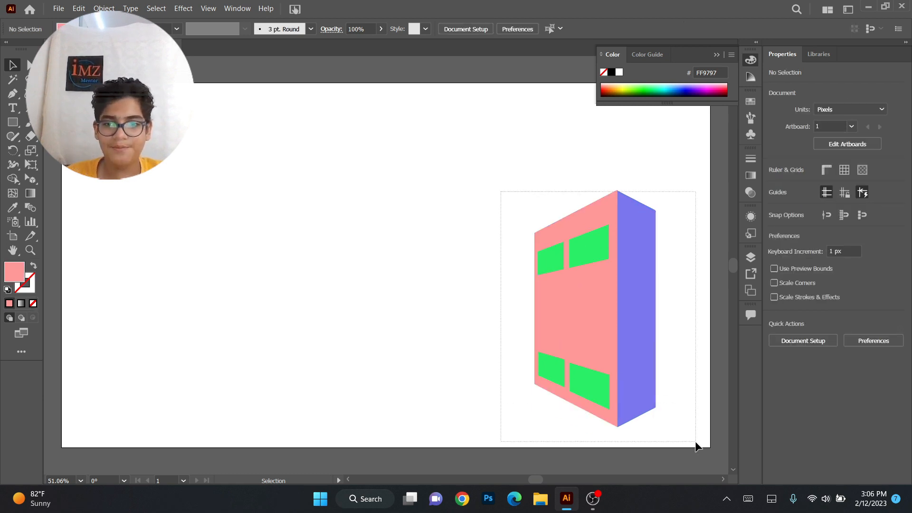
pyautogui.moveTo(617, 328); pyautogui.dragTo(497, 321)
pyautogui.hotkey('ctrl', 'shift', 'a')
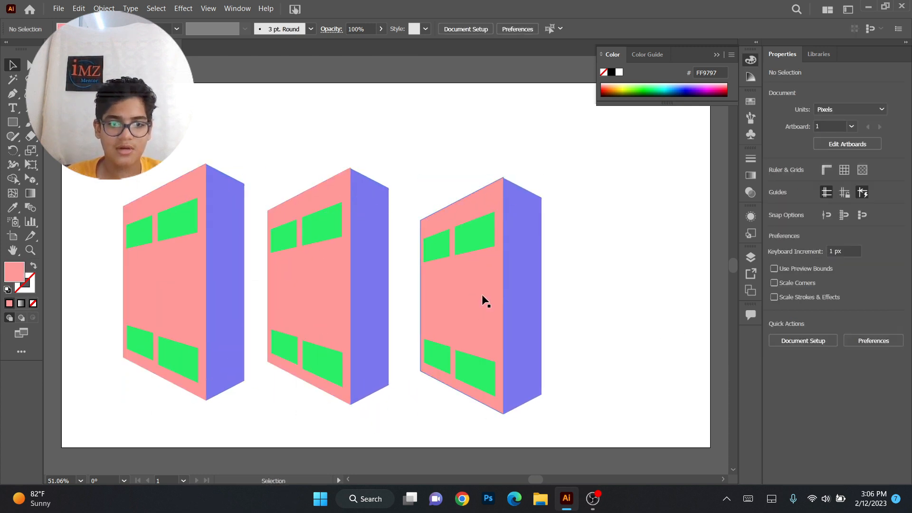
# Scale the middle building down to about 216 x 422 px and shrink the right building to a similar size.
pyautogui.click(323, 280)
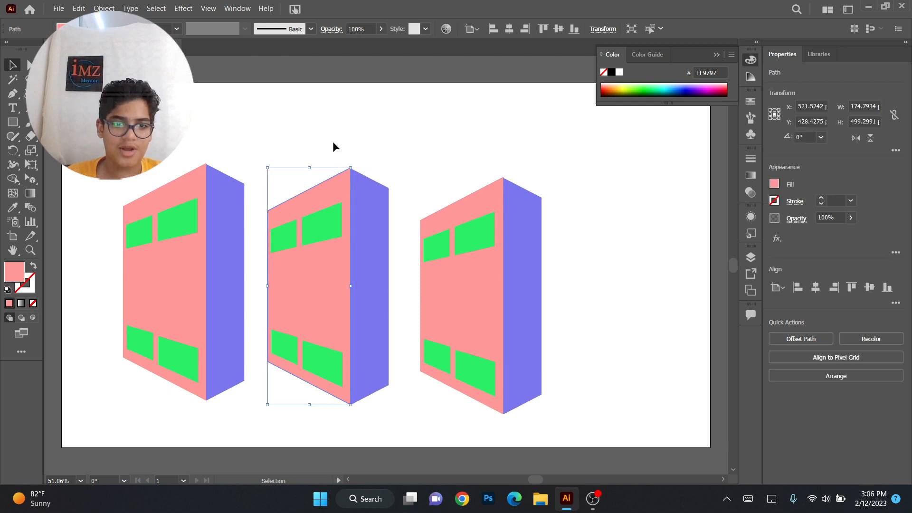
pyautogui.moveTo(277, 138); pyautogui.dragTo(346, 298)
pyautogui.moveTo(385, 409); pyautogui.dragTo(378, 394)
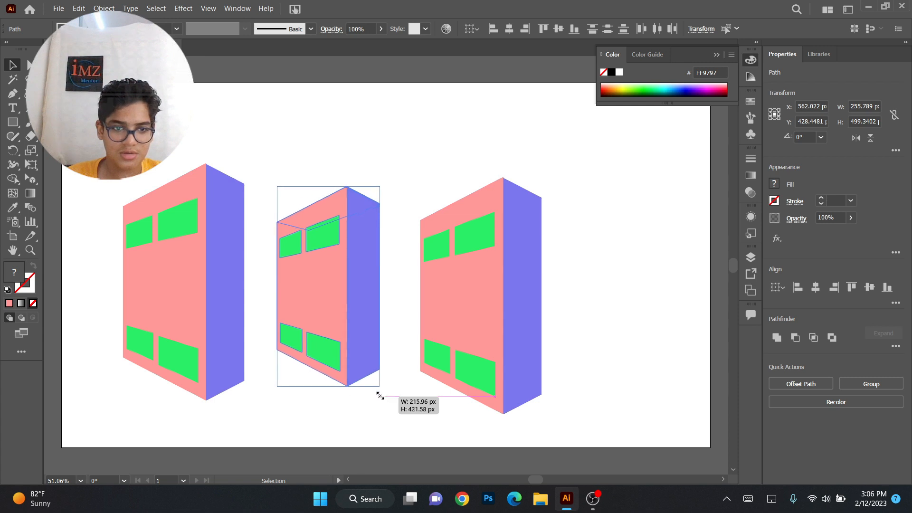
pyautogui.moveTo(437, 154); pyautogui.dragTo(594, 410)
pyautogui.click(625, 365)
# Enlarge all three buildings together slightly, bringing the left one to about 273 x 533 px.
pyautogui.hotkey('ctrl', 'a')
pyautogui.moveTo(548, 345)
pyautogui.mouseDown()
pyautogui.moveTo(559, 344)
pyautogui.moveTo(551, 336)
pyautogui.mouseUp()
pyautogui.click(440, 98)
# Draw a rectangle of about 1363 x 768 px over the artboard as a background.
pyautogui.click(13, 122)
pyautogui.moveTo(61, 83); pyautogui.dragTo(543, 447)
pyautogui.moveTo(375, 373); pyautogui.dragTo(605, 375)
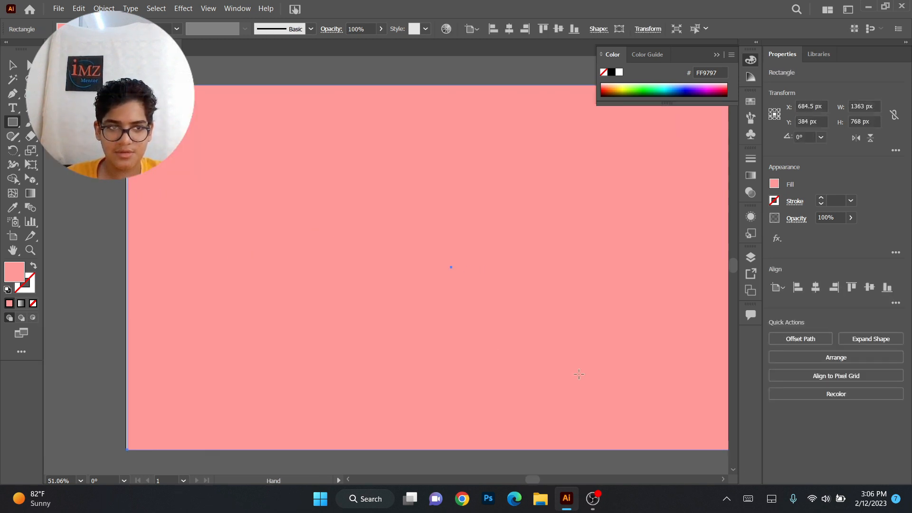
# Extend the background rectangle to the artboard's left edge, making it 1366 px wide, and send it behind the buildings.
pyautogui.click(13, 65)
pyautogui.click(126, 266)
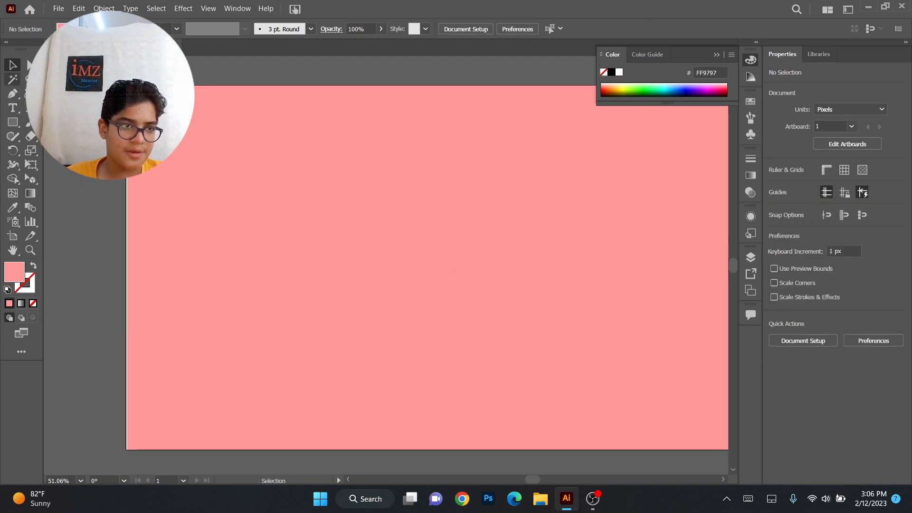
pyautogui.click(186, 272)
pyautogui.moveTo(126, 268); pyautogui.dragTo(125, 268)
pyautogui.click(124, 268)
pyautogui.click(279, 292)
pyautogui.hotkey('ctrl', 'shift', '[')
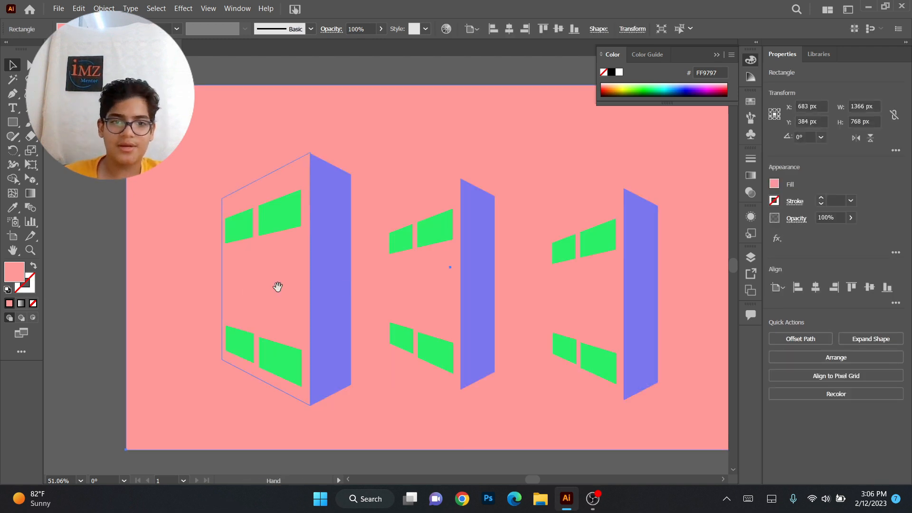
pyautogui.hscroll(3, 444, 261)
pyautogui.doubleClick(15, 274)
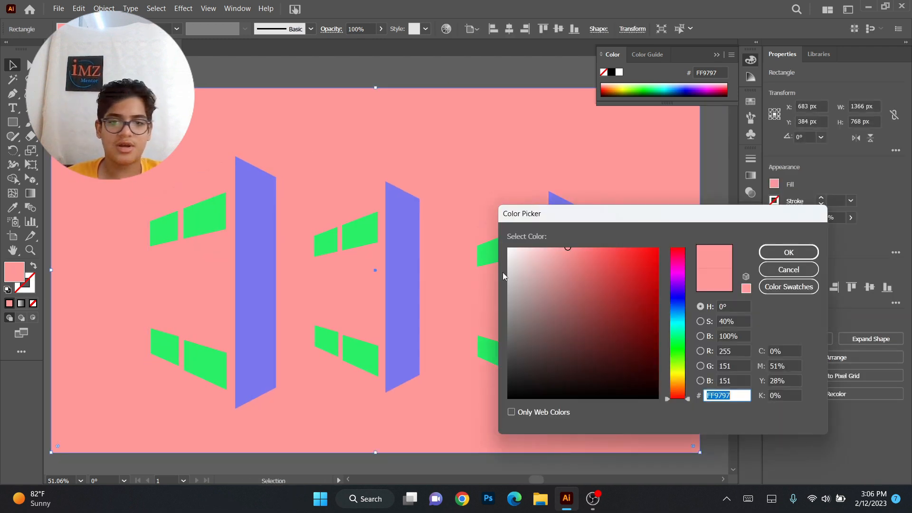
pyautogui.write('FFFC99')
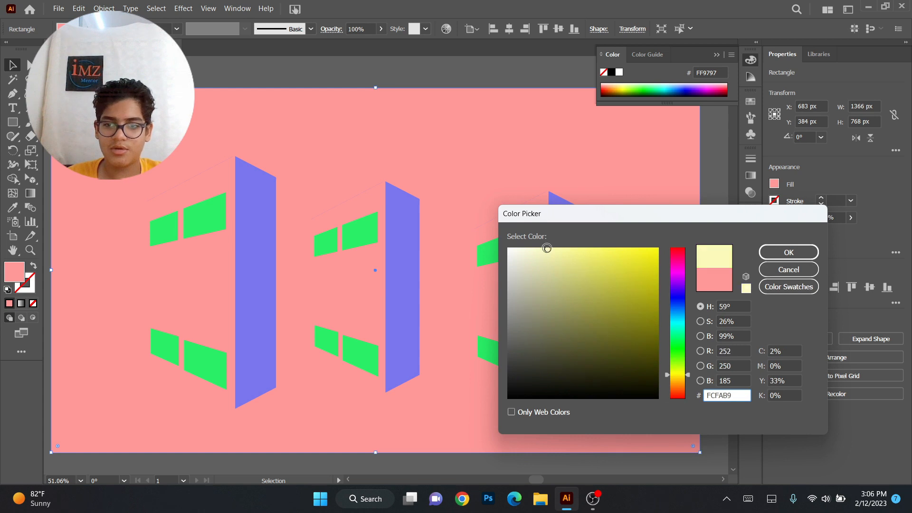
pyautogui.click(787, 269)
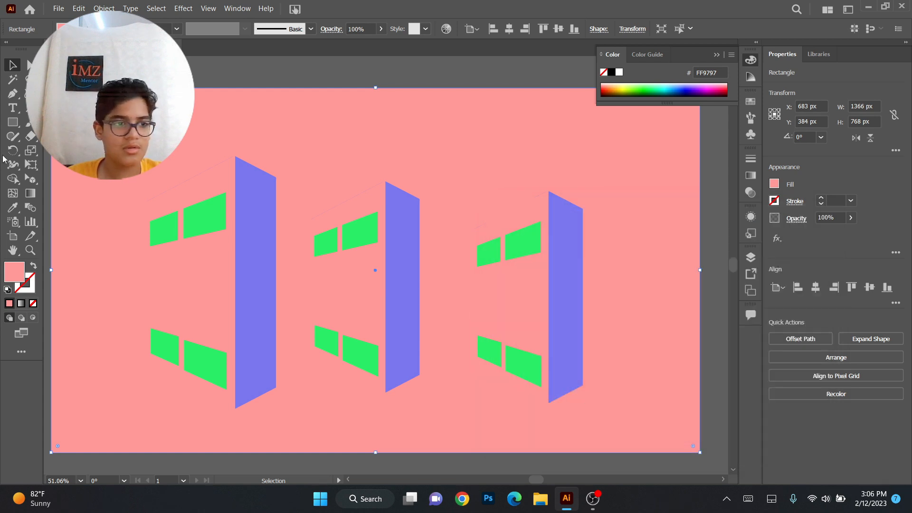
# Set the background rectangle's fill color to FFEE99.
pyautogui.doubleClick(14, 280)
pyautogui.write('FFEE99')
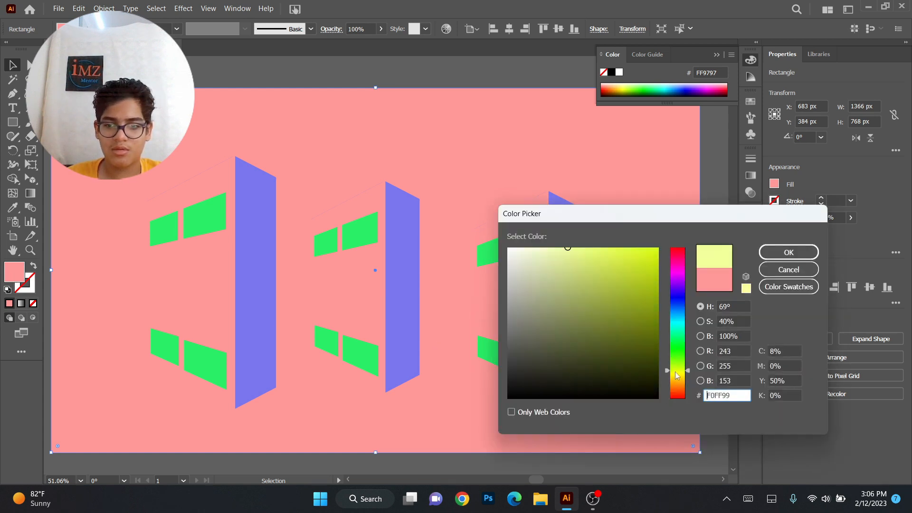
pyautogui.press('Return')
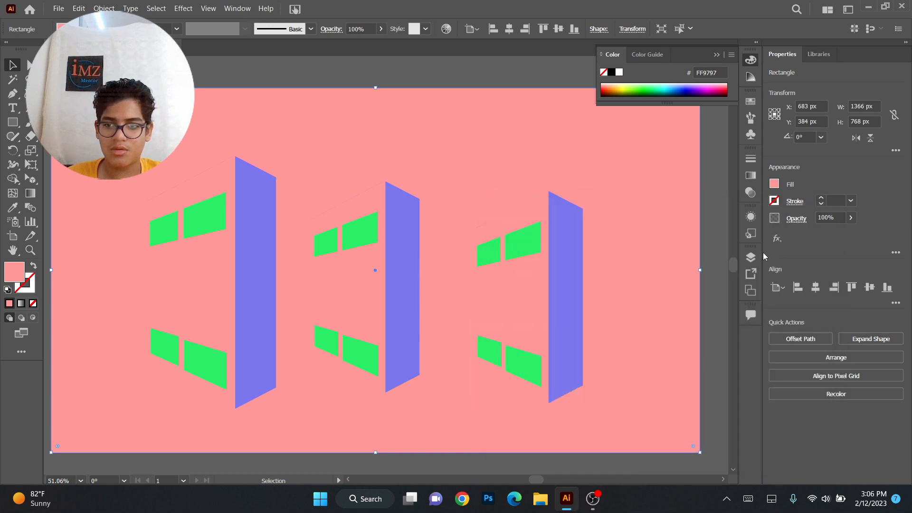
pyautogui.click(405, 84)
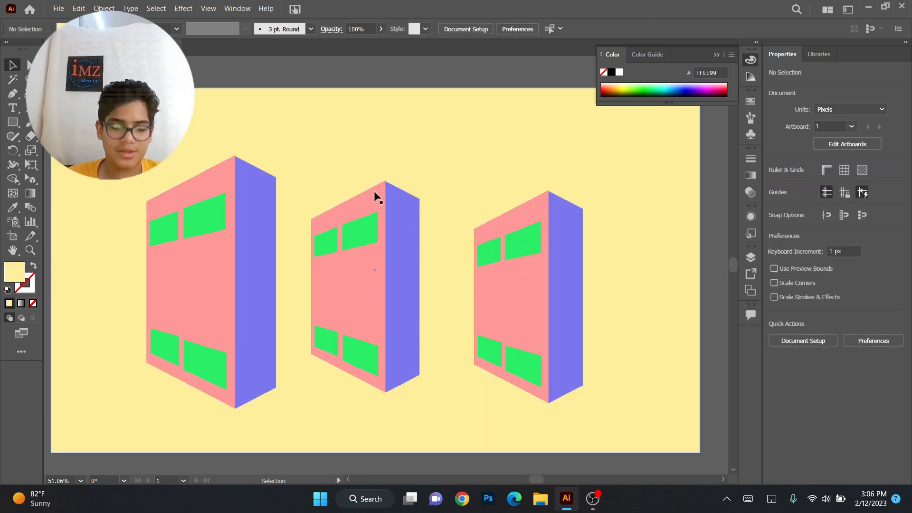
# Lock the yellow background rectangle.
pyautogui.click(201, 244)
pyautogui.click(142, 152)
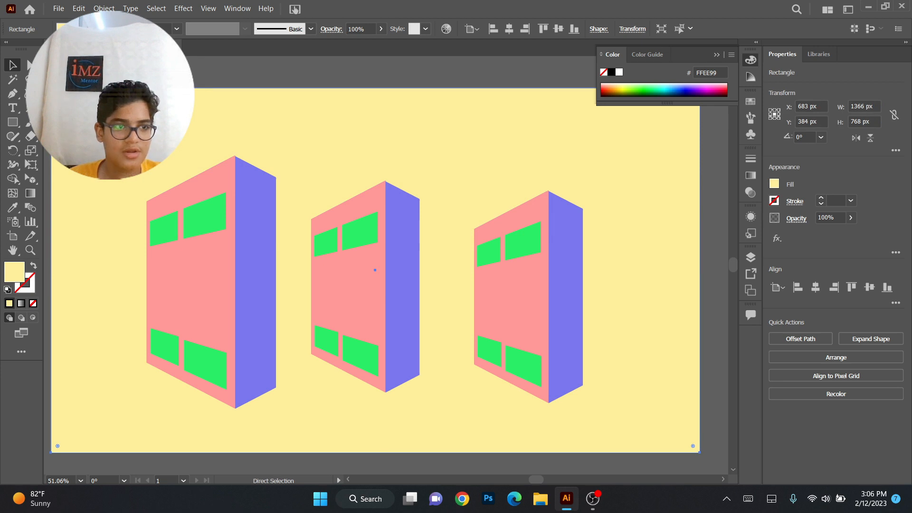
pyautogui.hotkey('ctrl', '2')
# Try an Outer Glow effect in Normal mode on all shapes of the left building, windows included, and undo it.
pyautogui.moveTo(77, 114); pyautogui.dragTo(296, 413)
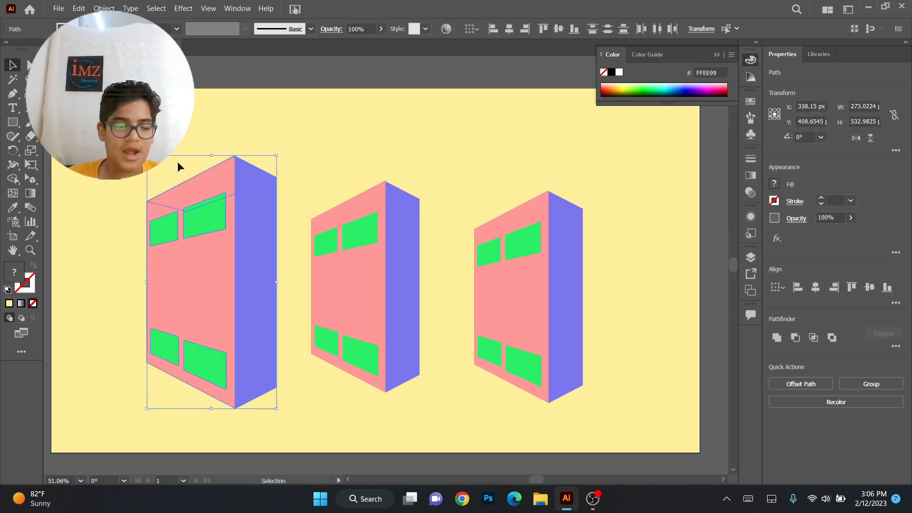
pyautogui.click(184, 9)
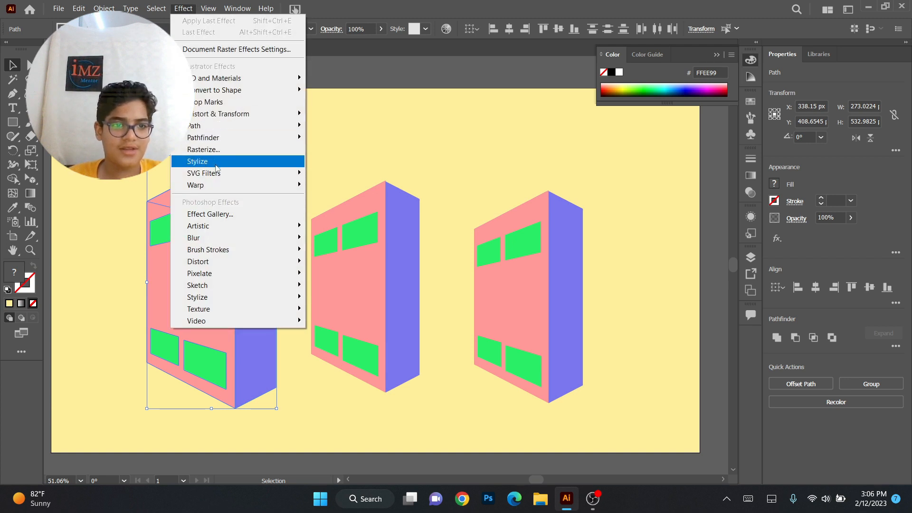
pyautogui.moveTo(278, 164)
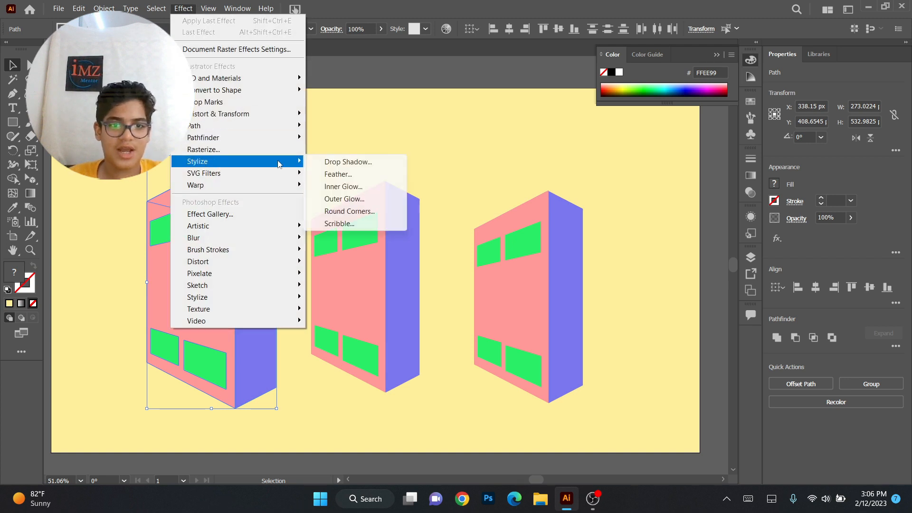
pyautogui.click(359, 199)
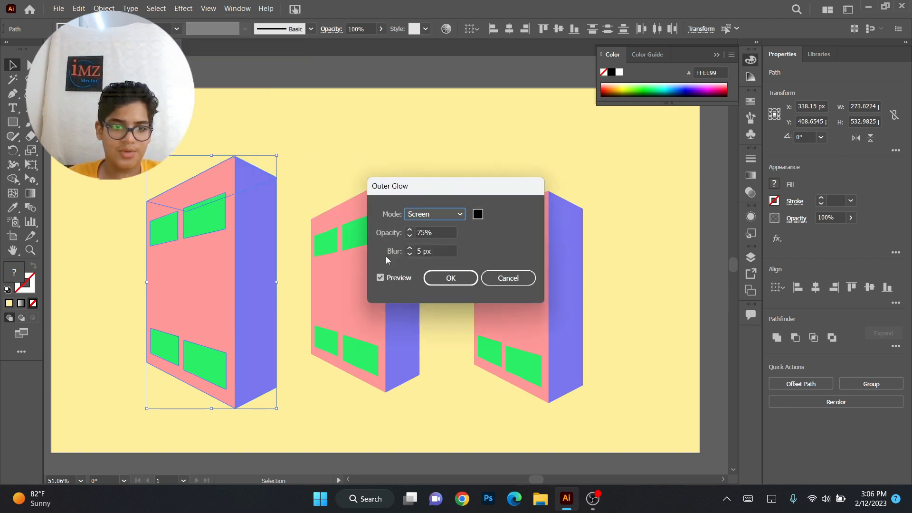
pyautogui.click(441, 215)
pyautogui.click(430, 228)
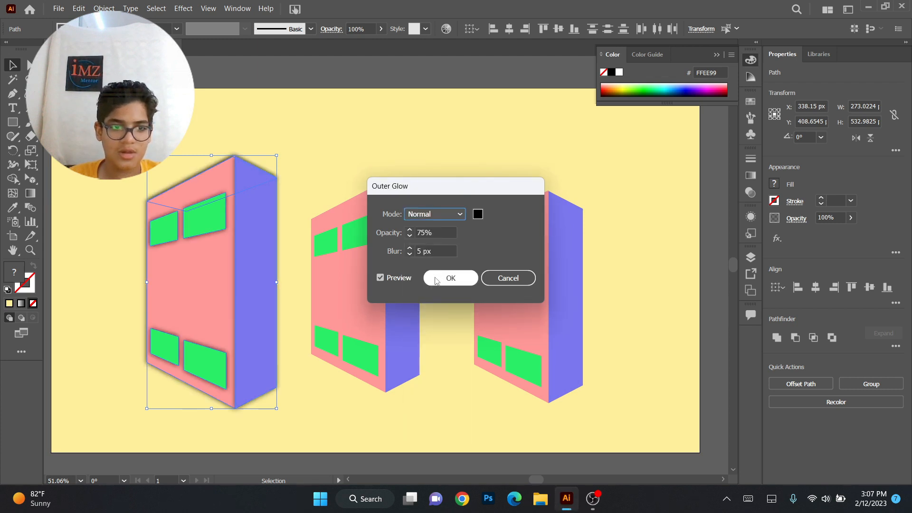
pyautogui.click(461, 280)
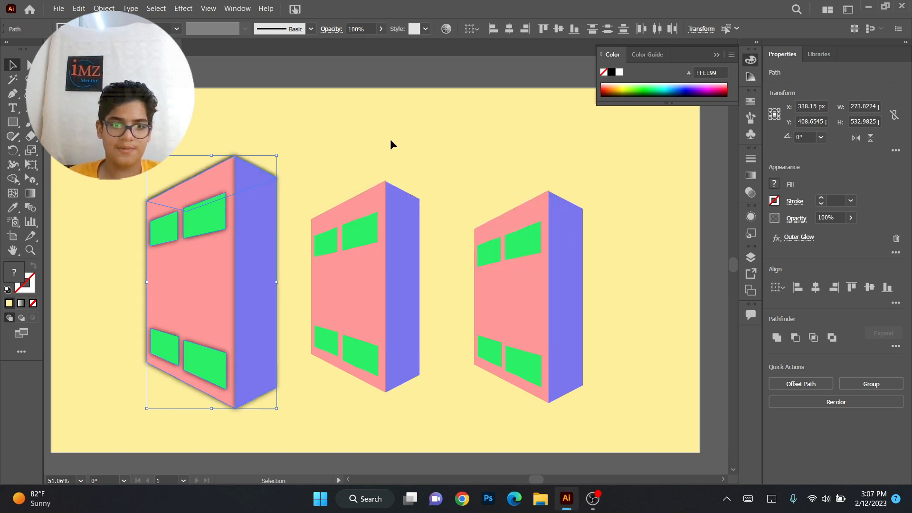
pyautogui.click(400, 67)
pyautogui.hotkey('ctrl', 'z')
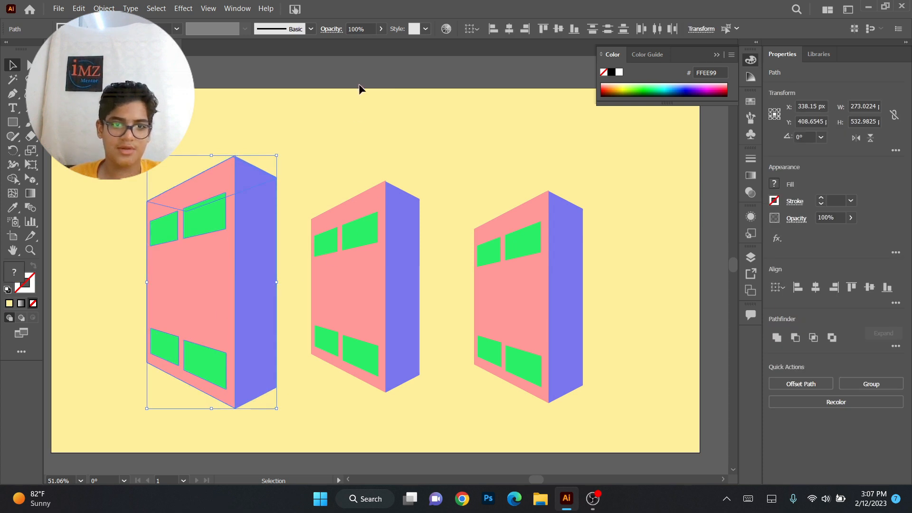
pyautogui.click(359, 86)
# Apply a black Outer Glow to the left building's pink and blue walls in Normal mode, with 75% opacity and 5 px blur.
pyautogui.click(255, 316)
pyautogui.keyDown('shift'); pyautogui.click(227, 226); pyautogui.keyUp('shift')
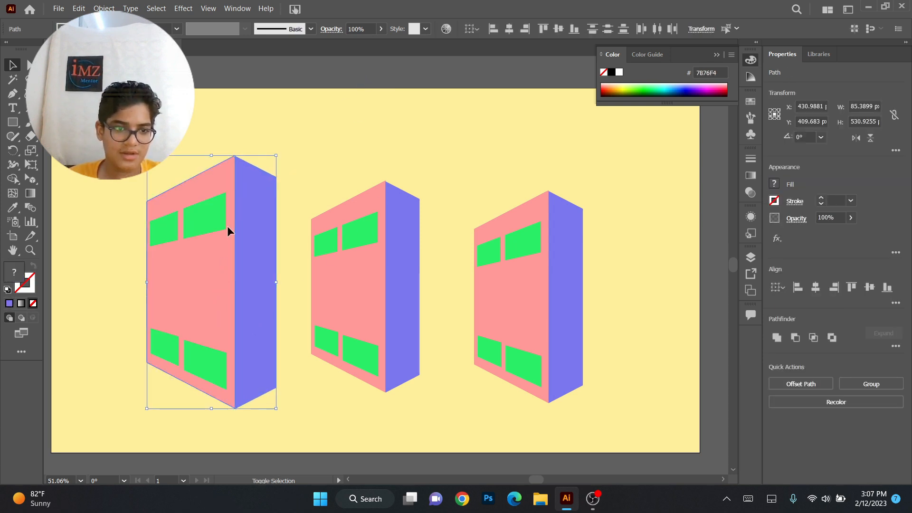
pyautogui.click(152, 8)
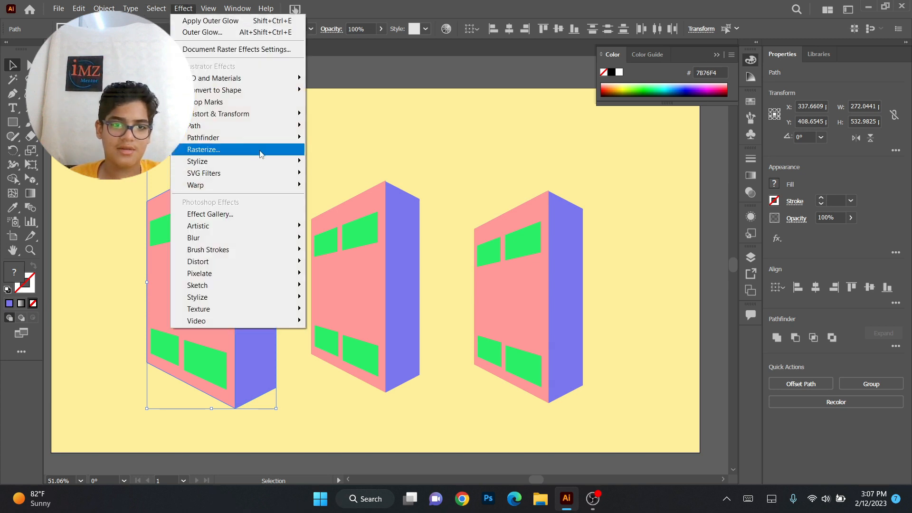
pyautogui.moveTo(246, 158)
pyautogui.click(345, 199)
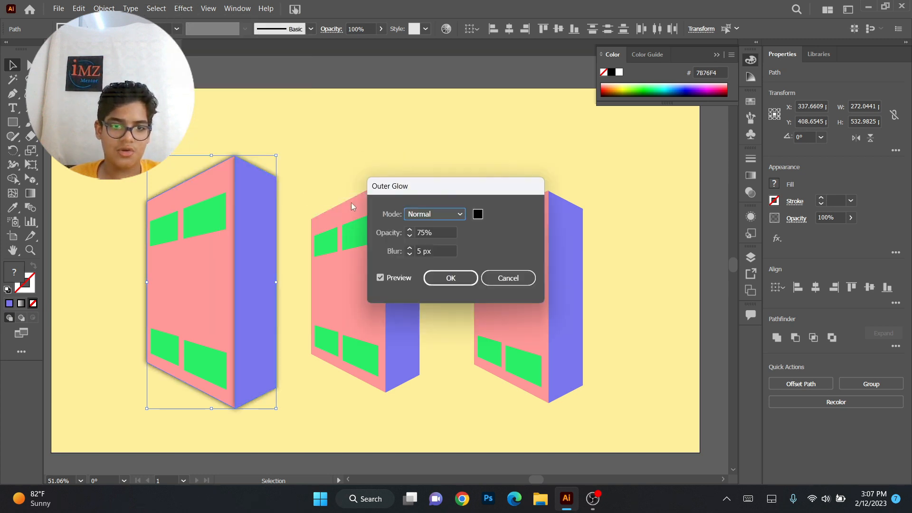
pyautogui.click(434, 214)
pyautogui.click(430, 227)
pyautogui.click(450, 278)
pyautogui.click(306, 64)
# Apply a black Outer Glow in Normal mode, 75% opacity and 5 px blur, to the walls of the middle and right buildings.
pyautogui.click(409, 235)
pyautogui.keyDown('shift'); pyautogui.click(541, 292); pyautogui.keyUp('shift')
pyautogui.hotkey('ctrl', 'z')
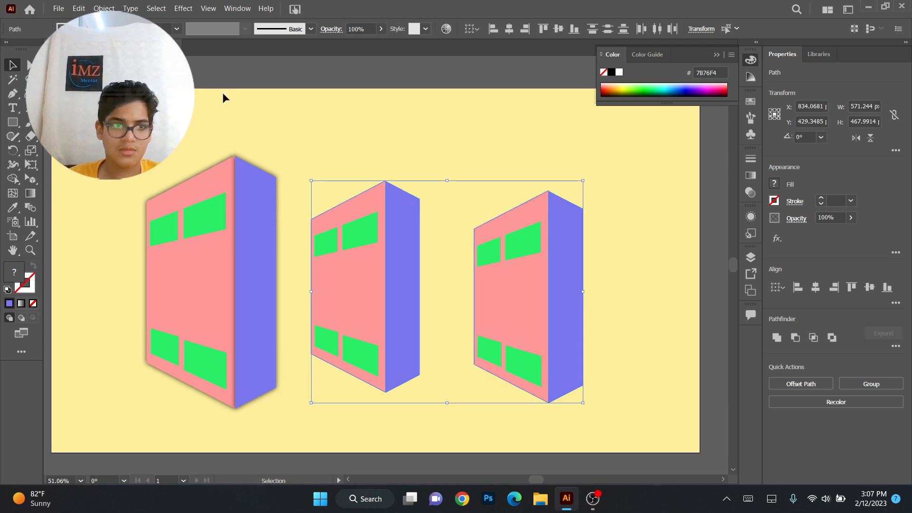
pyautogui.click(184, 9)
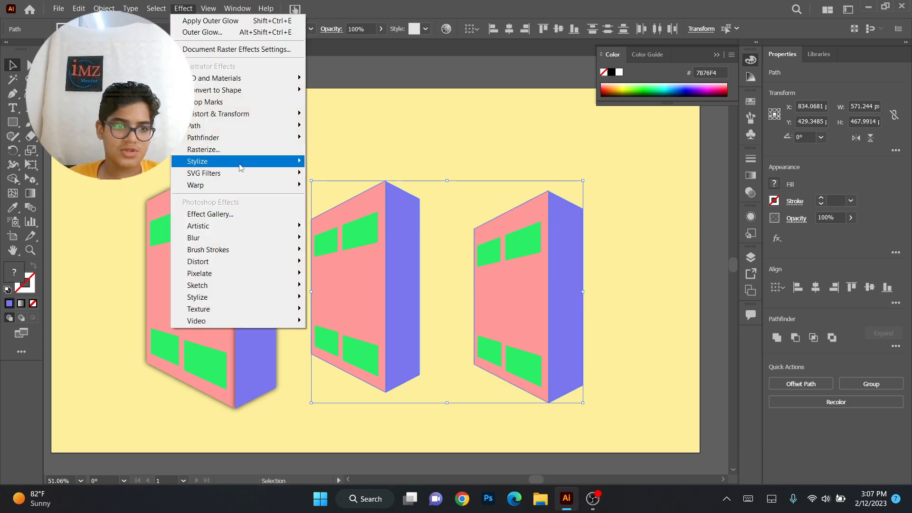
pyautogui.moveTo(240, 171)
pyautogui.click(345, 198)
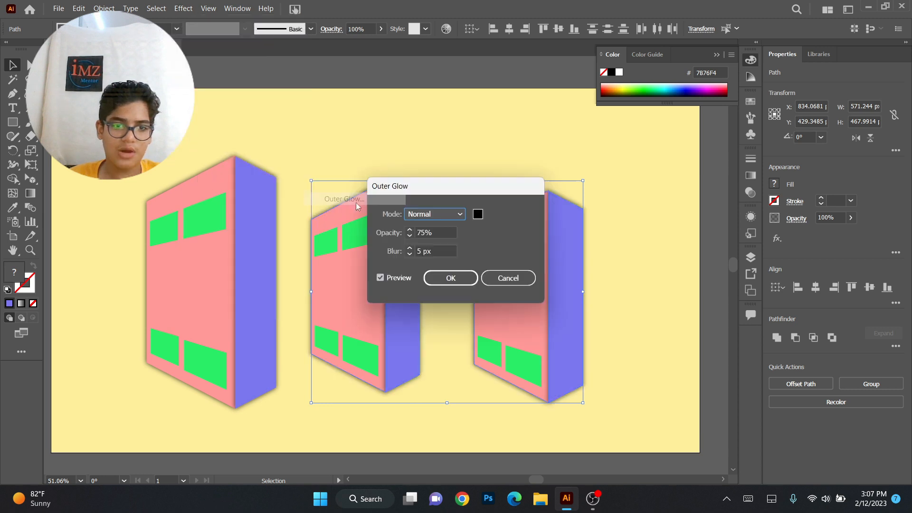
pyautogui.click(443, 277)
pyautogui.click(372, 79)
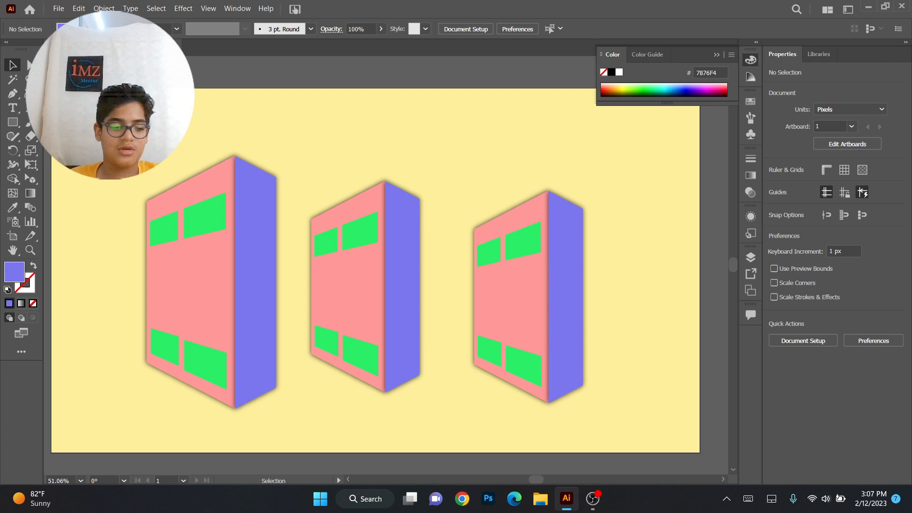
# Undo the accidental shift of the yellow background rectangle and lock it in place.
pyautogui.moveTo(101, 132); pyautogui.dragTo(176, 144)
pyautogui.hotkey('ctrl', 'z')
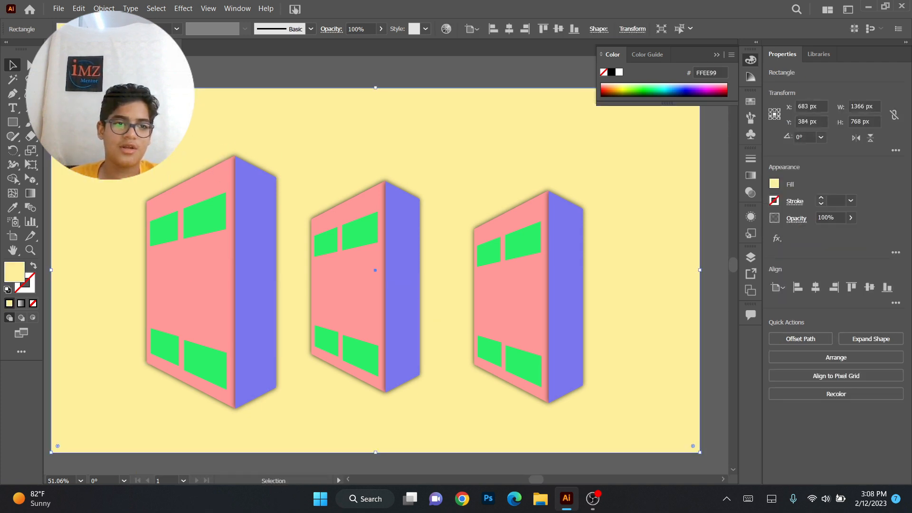
pyautogui.hotkey('ctrl', '2')
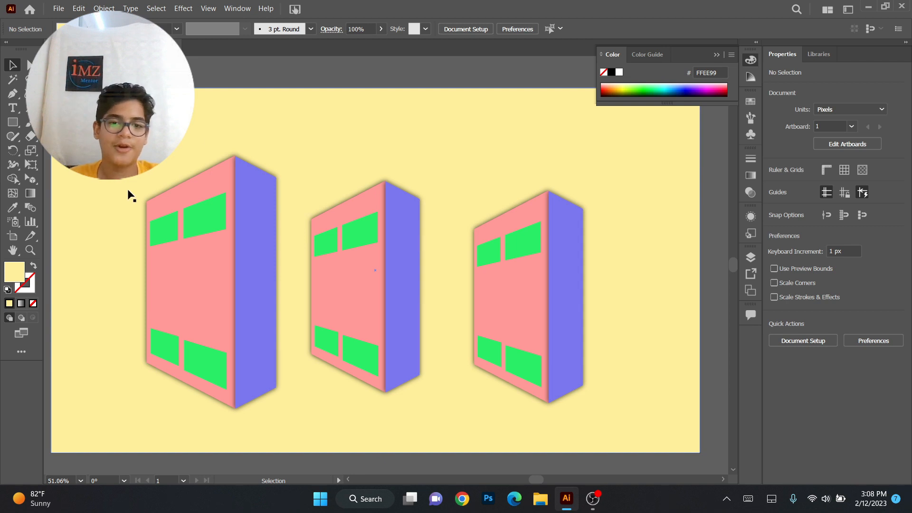